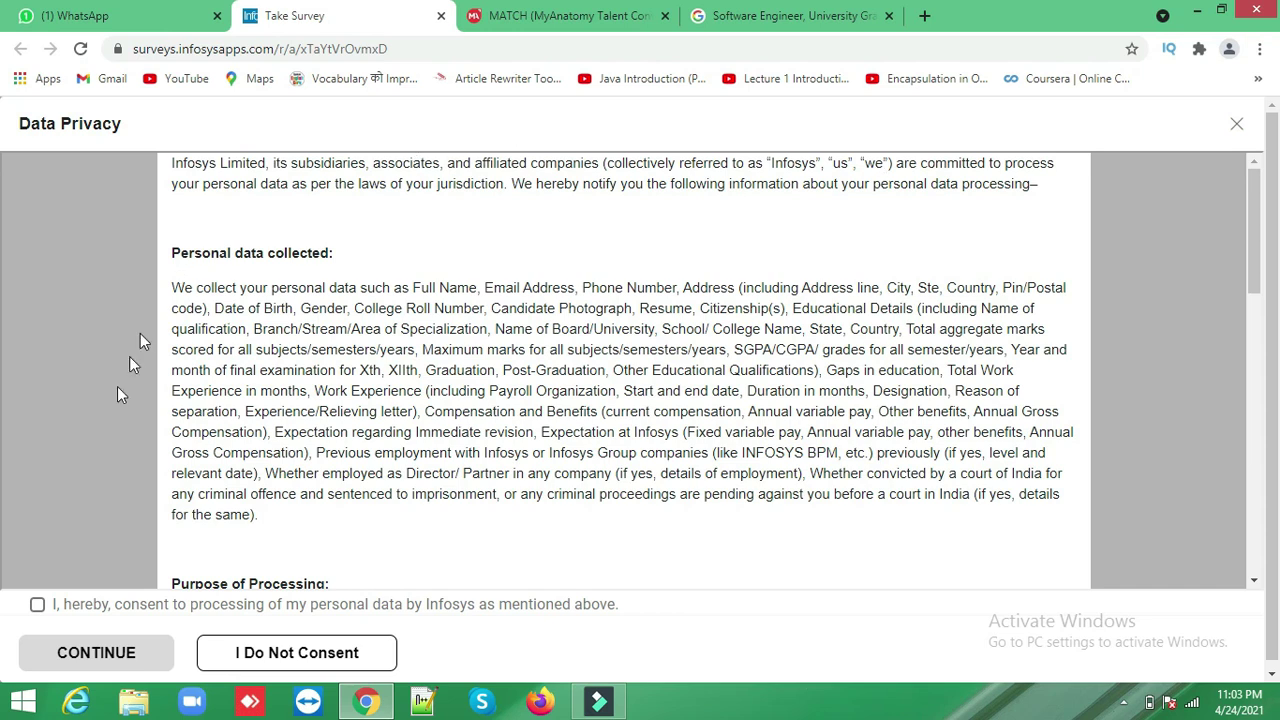
- Consent to the data-privacy terms and continue to the recruitment form
click(36, 606)
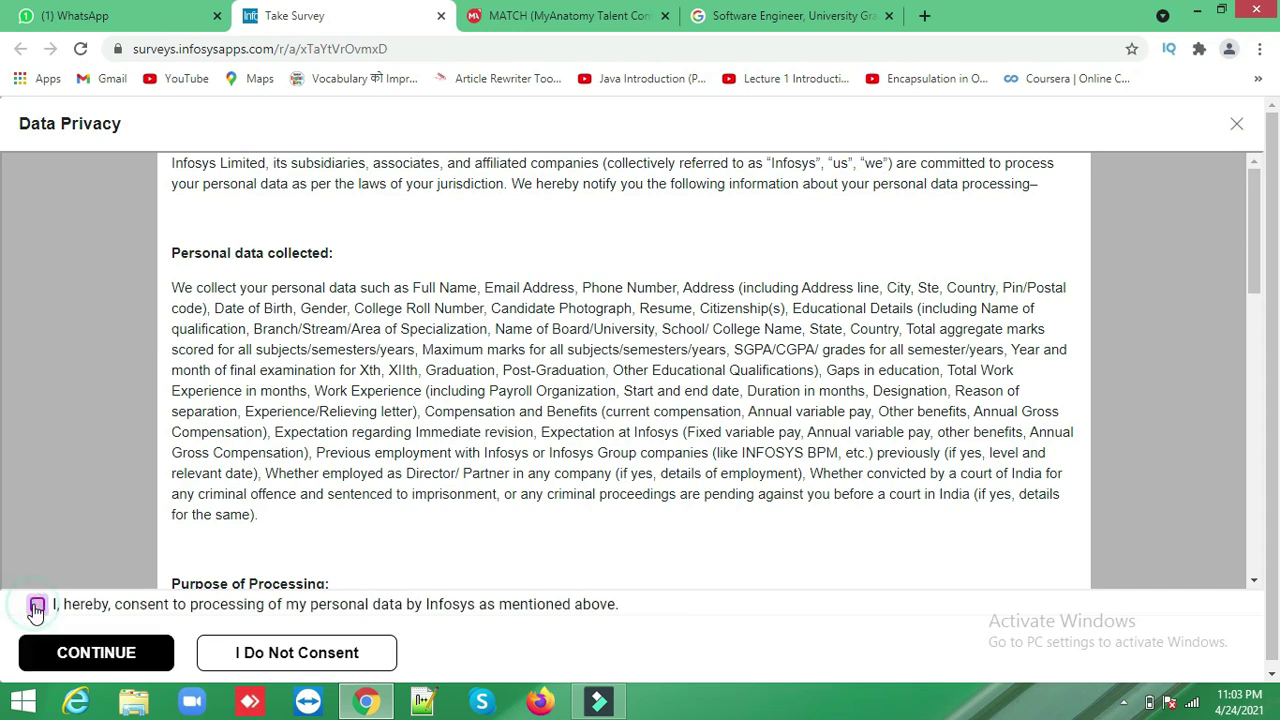
click(96, 652)
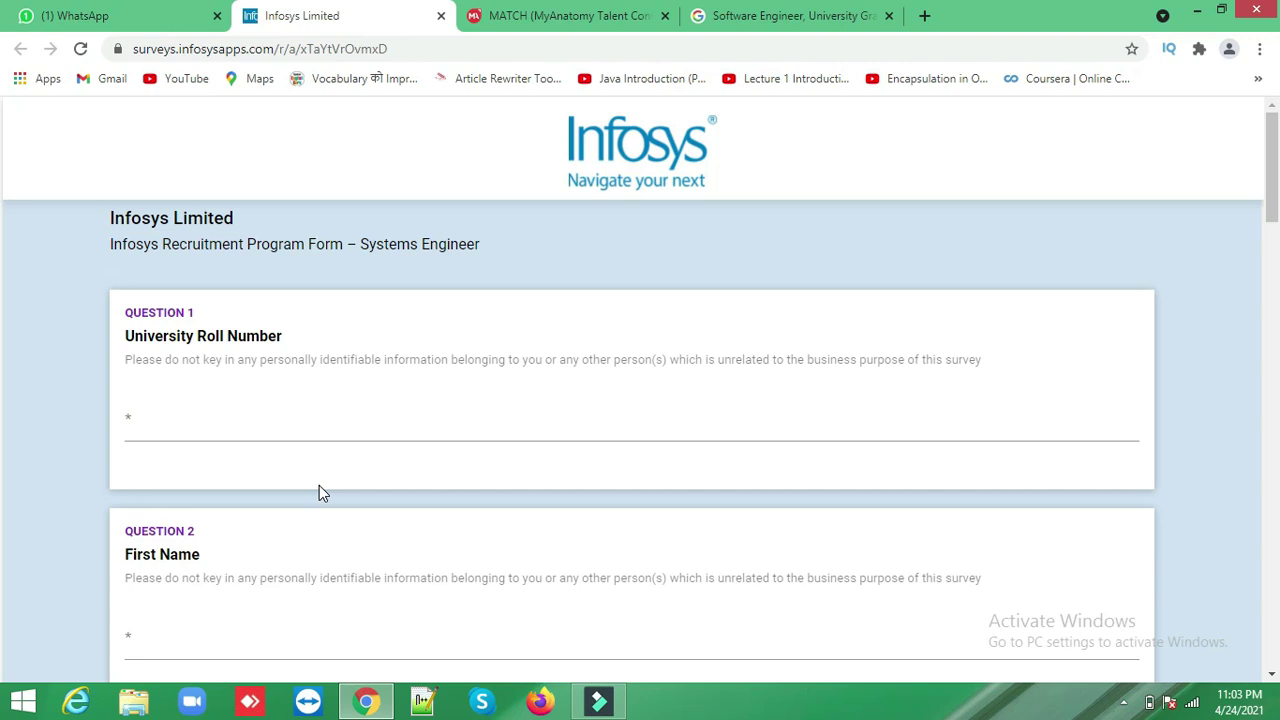
- Enter the applicant's first, middle and last names
click(281, 421)
click(281, 421)
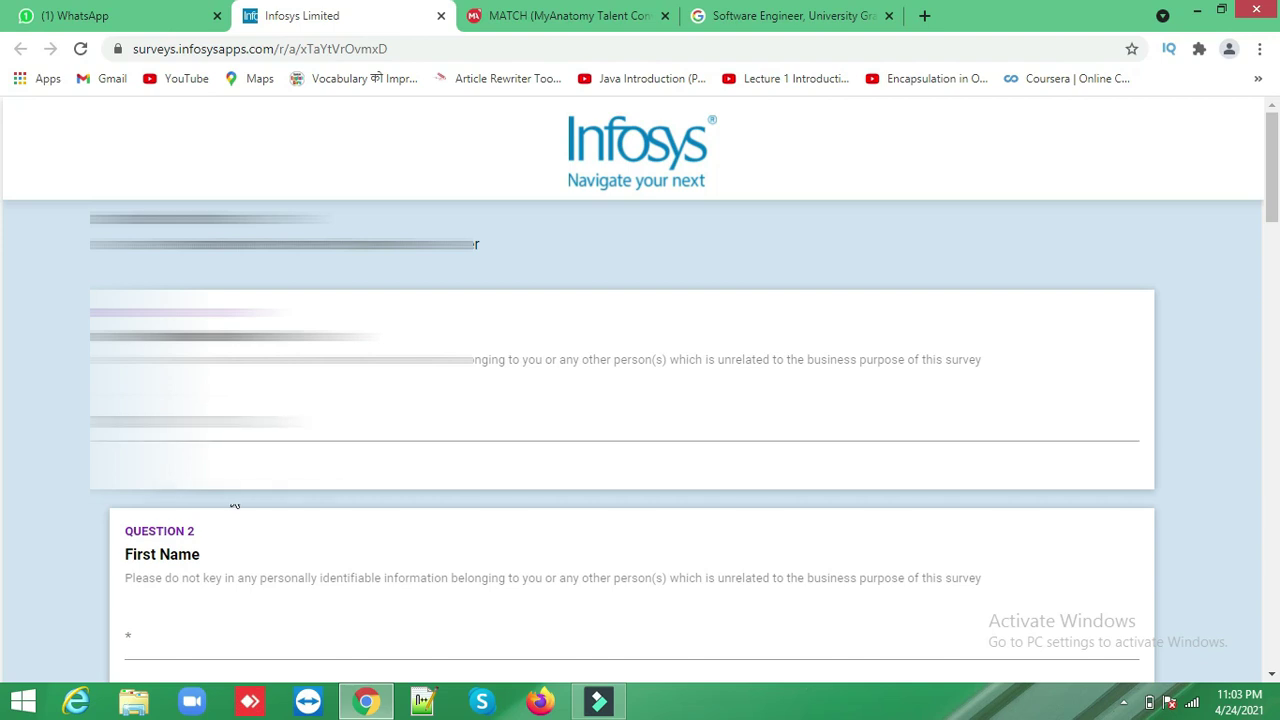
click(202, 616)
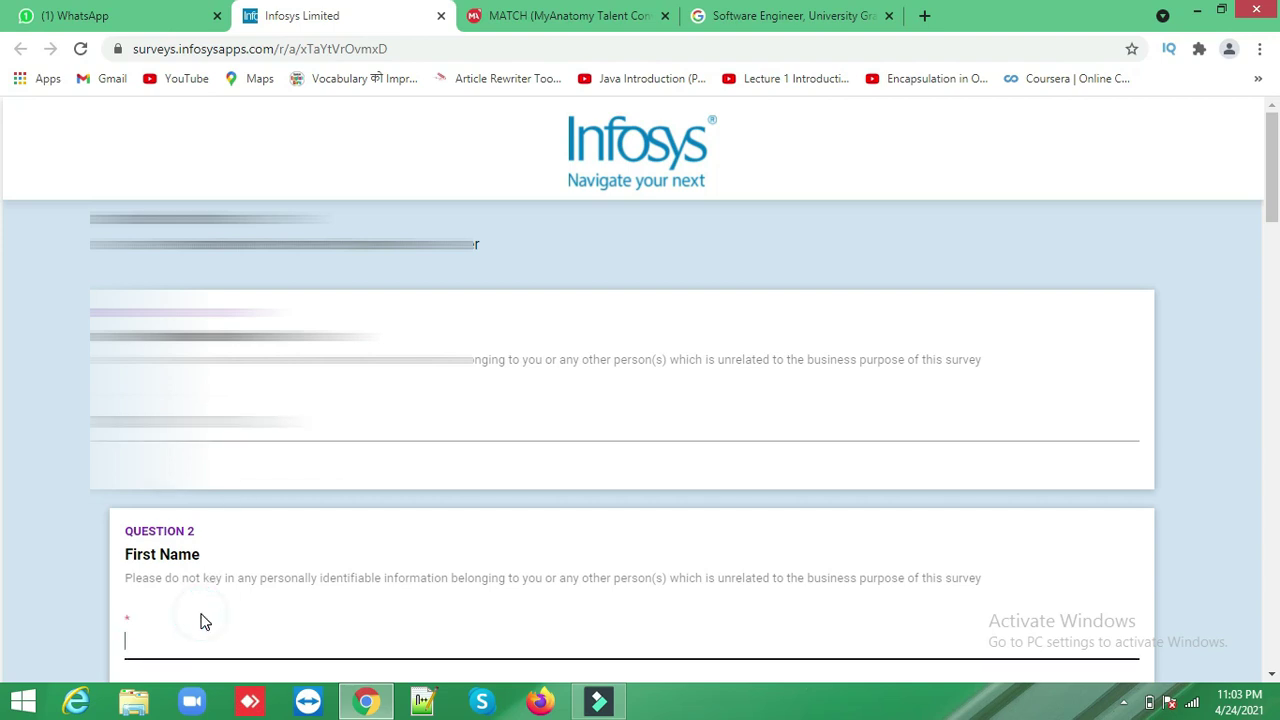
scroll(202, 635, down, 5)
key(Tab)
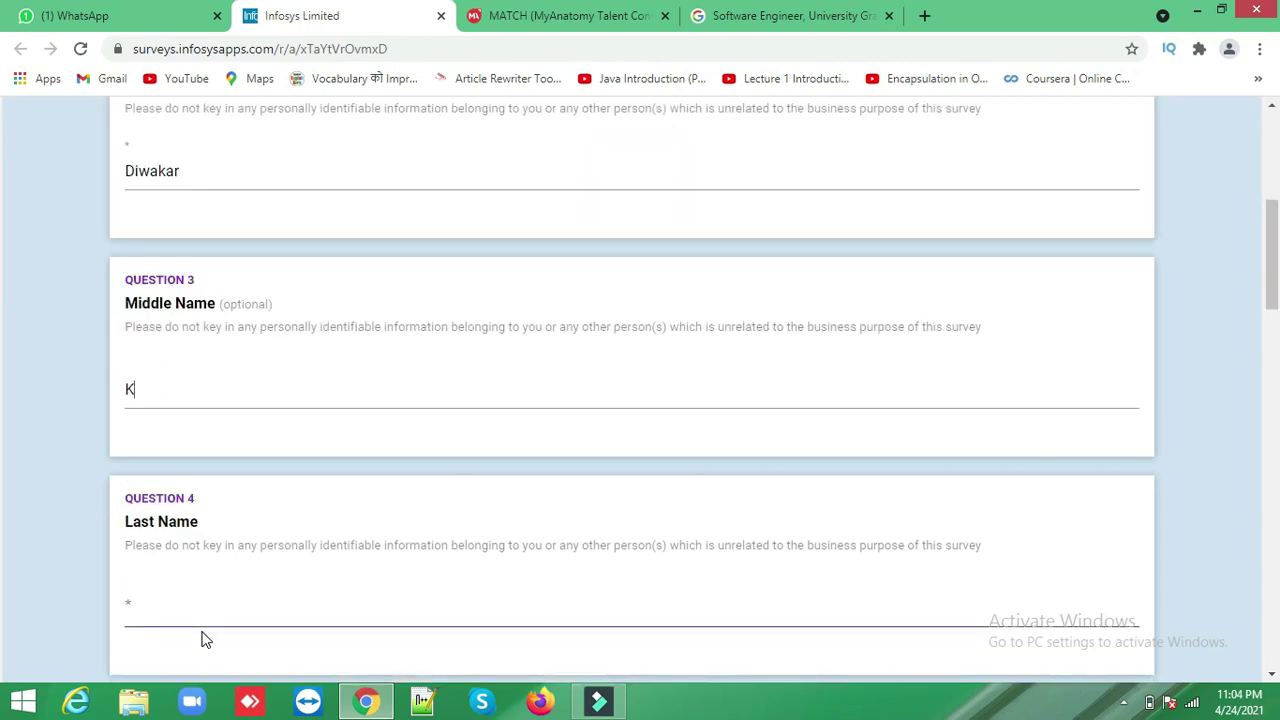
key(Tab)
- Enter the applicant's mobile number under India (91) and their e-mail address
key(Tab)
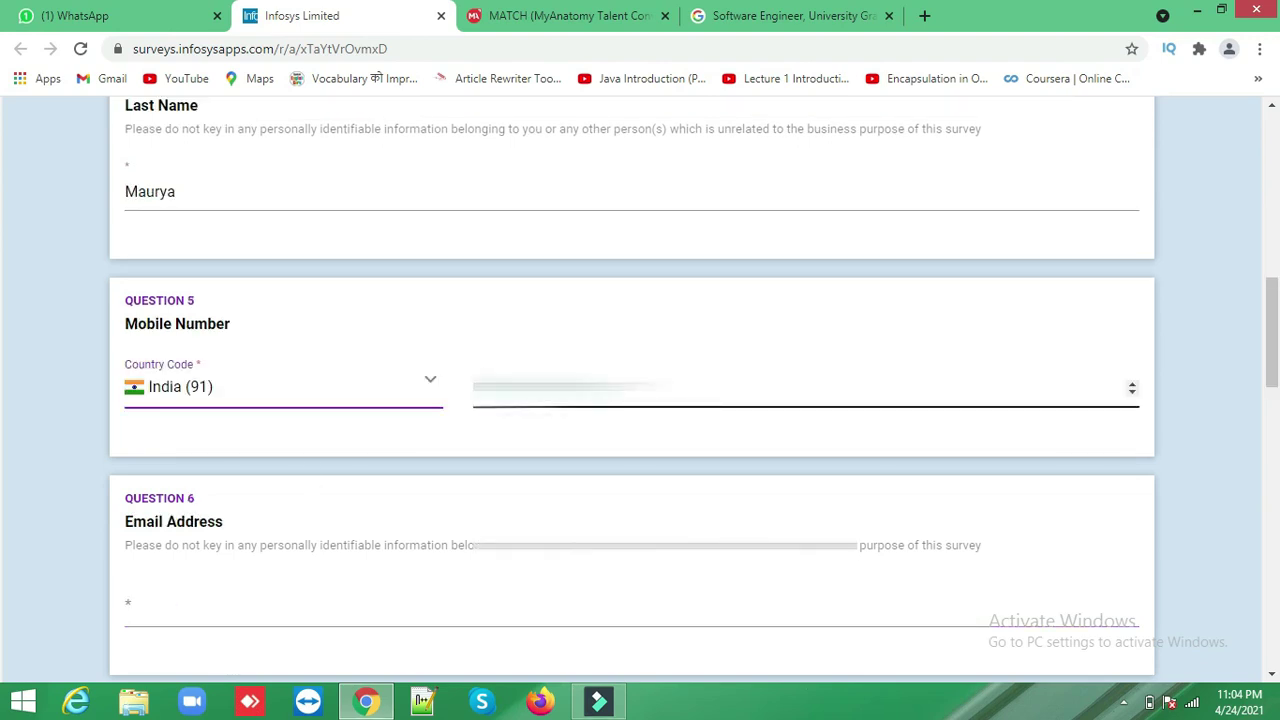
click(560, 390)
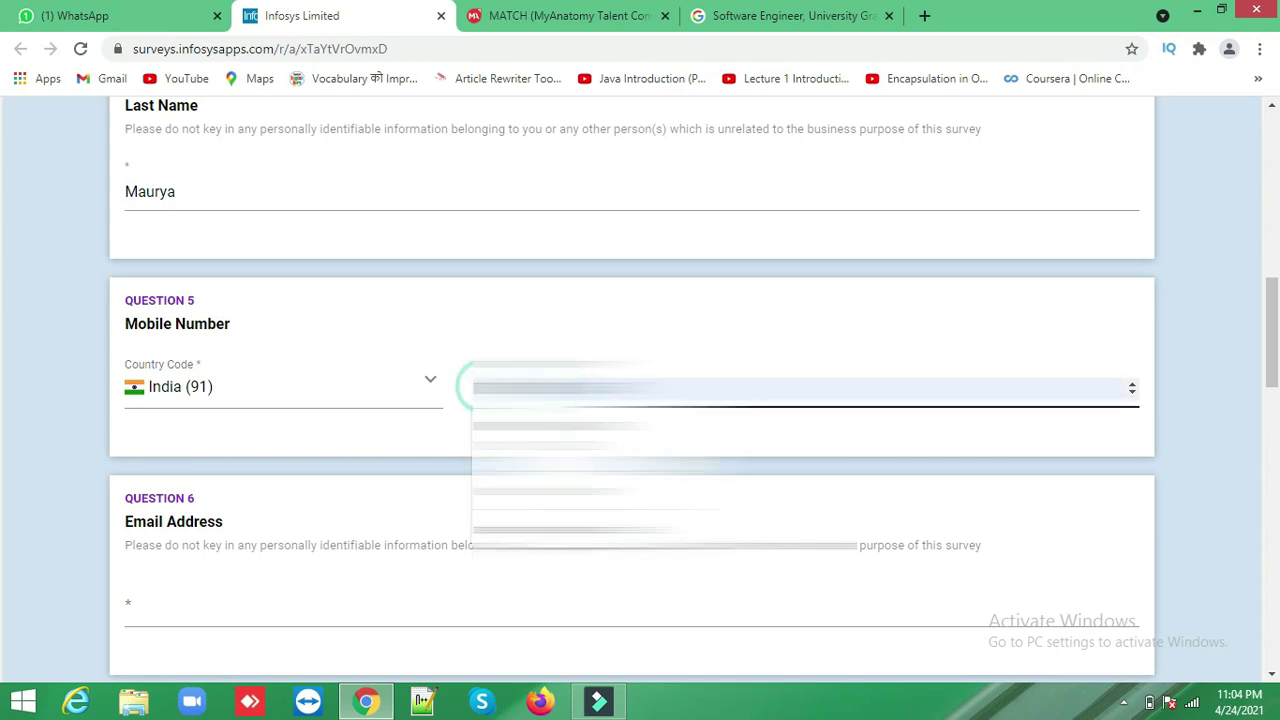
click(449, 503)
click(367, 598)
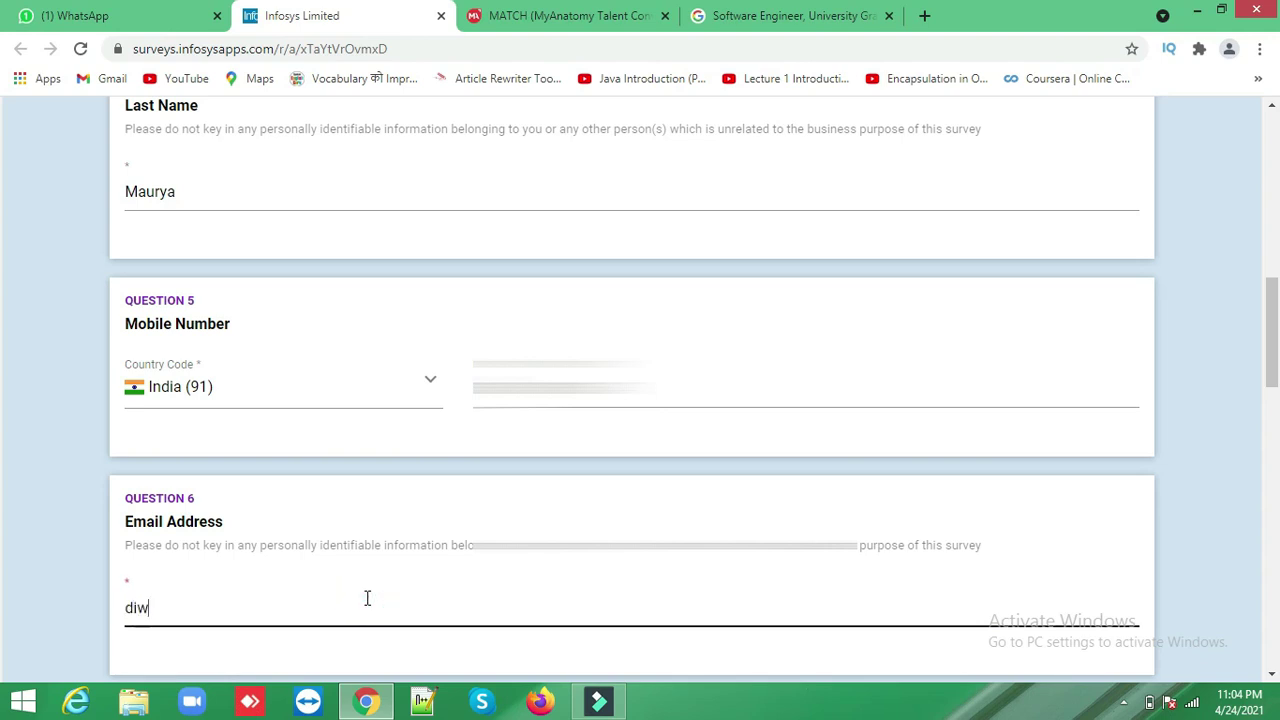
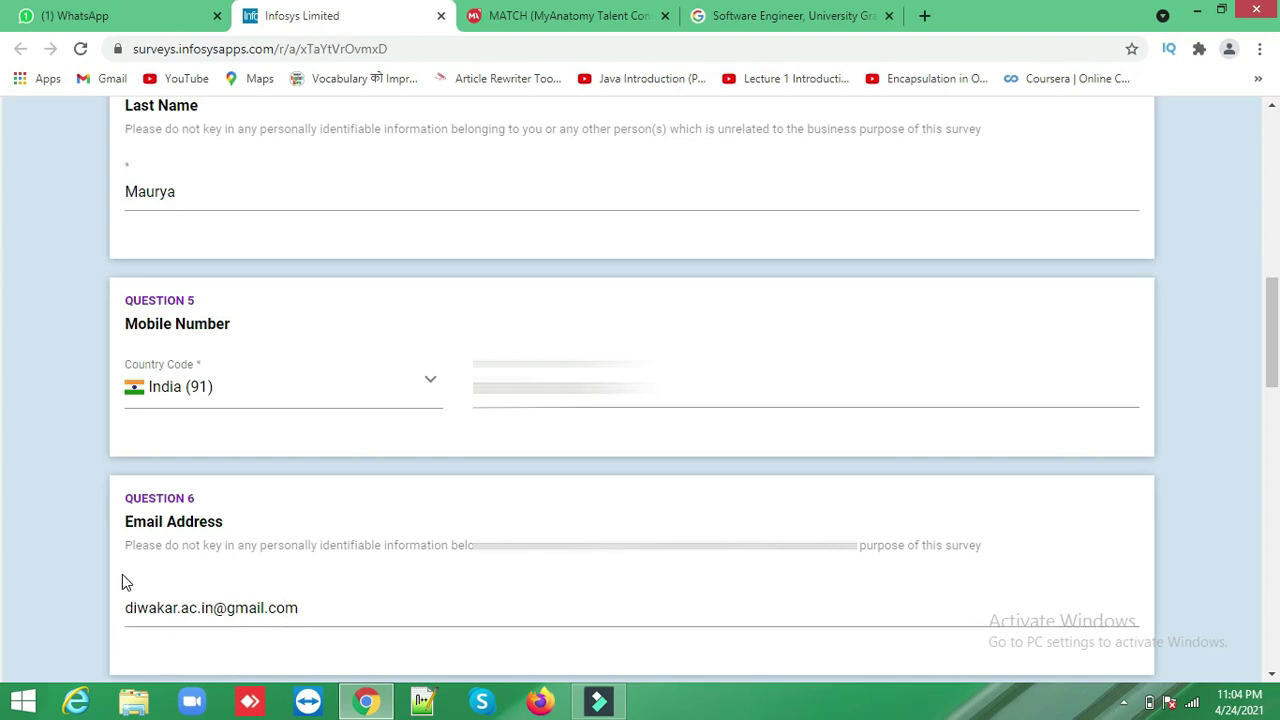
key(Tab)
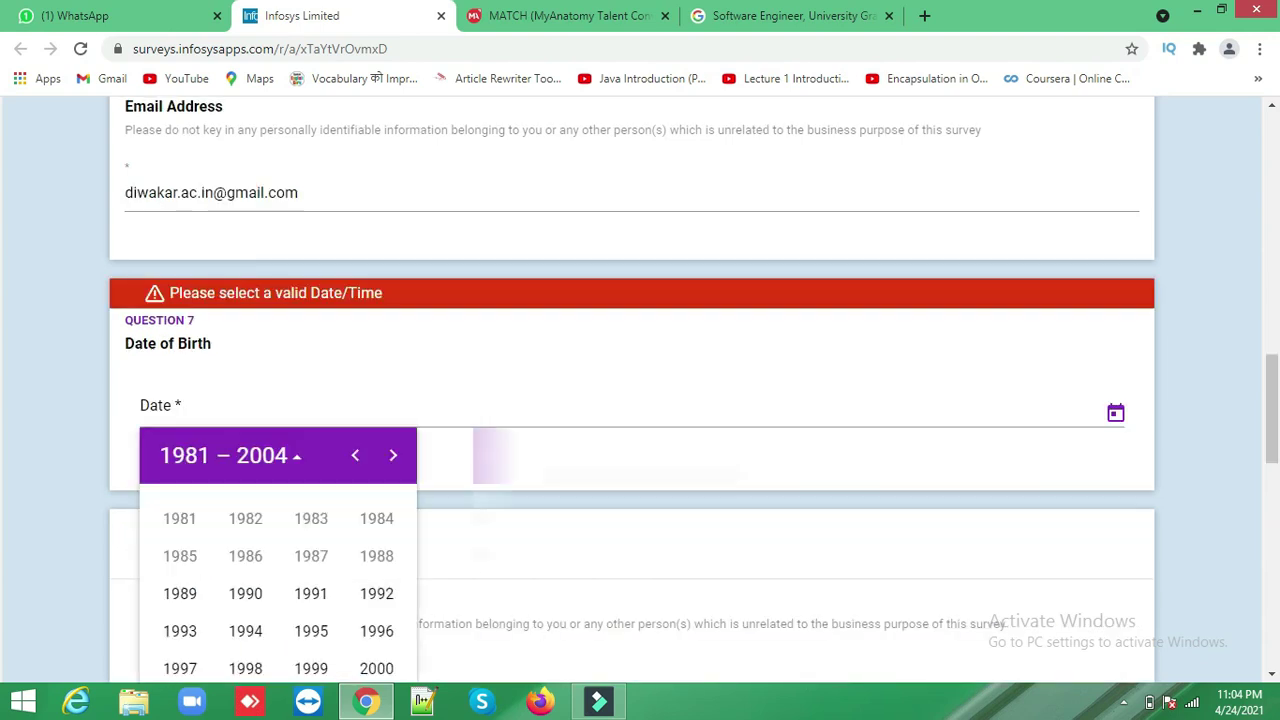
click(291, 459)
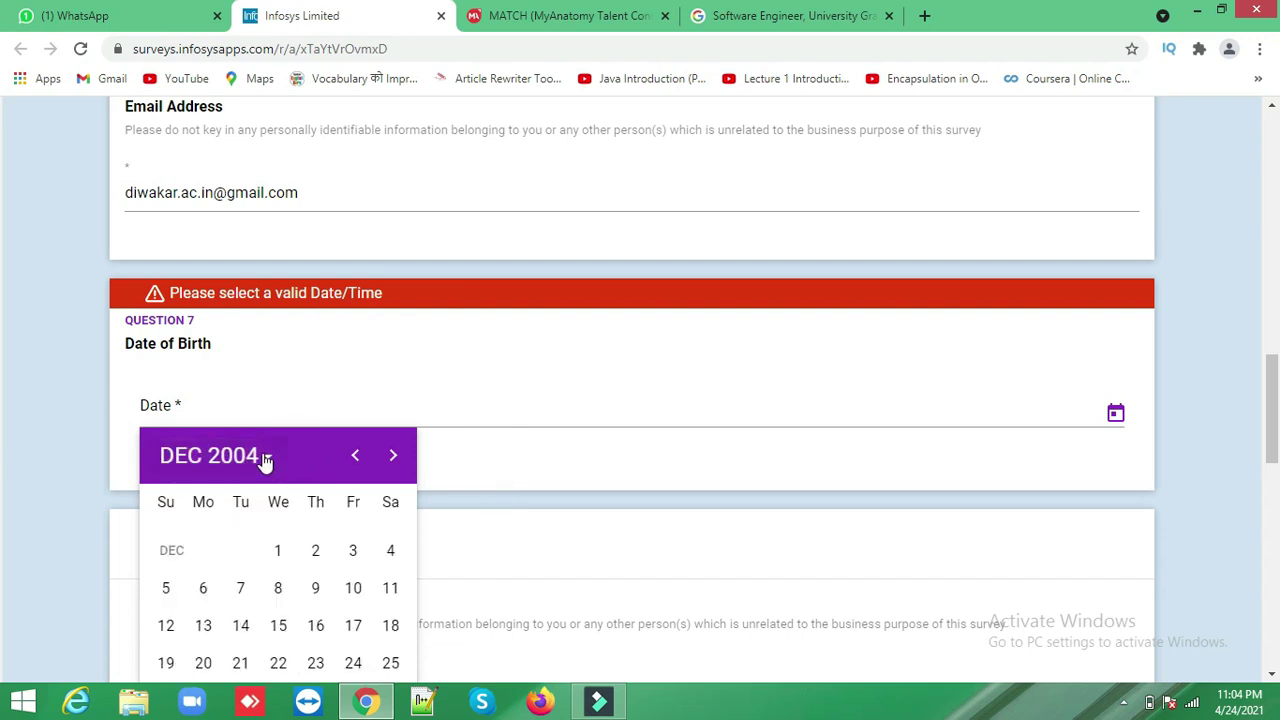
click(264, 457)
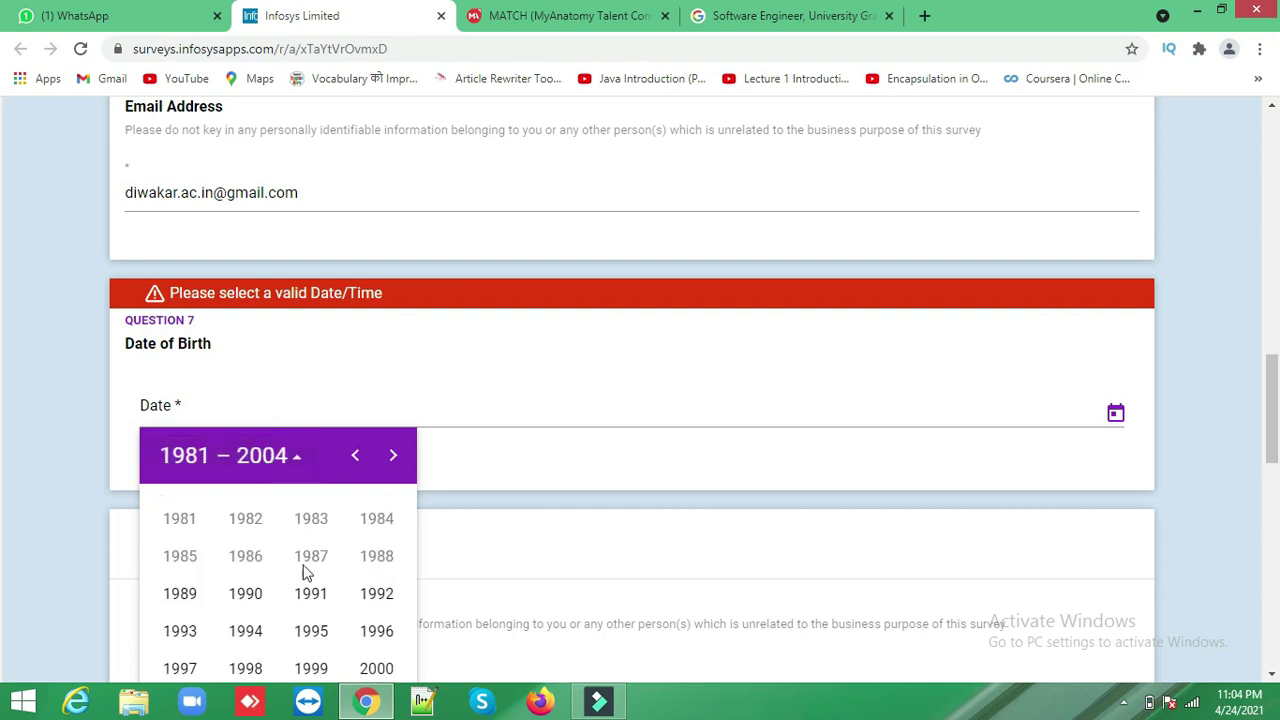
click(316, 668)
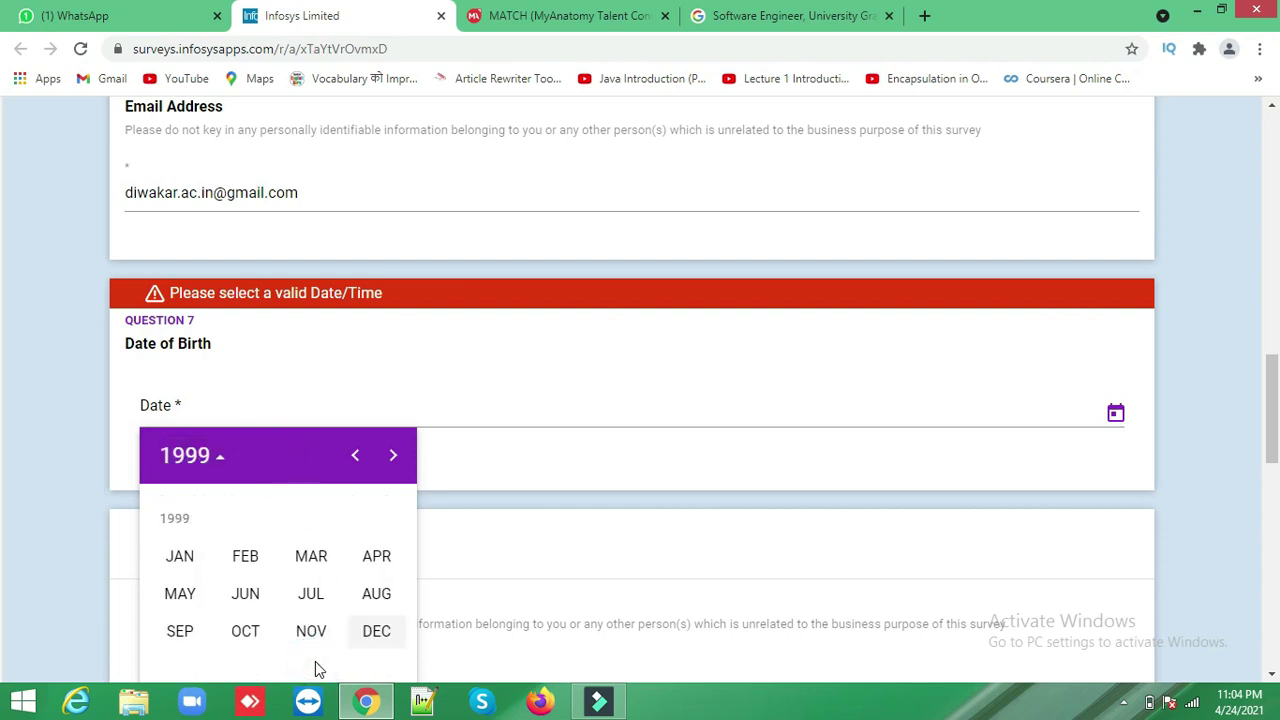
click(380, 567)
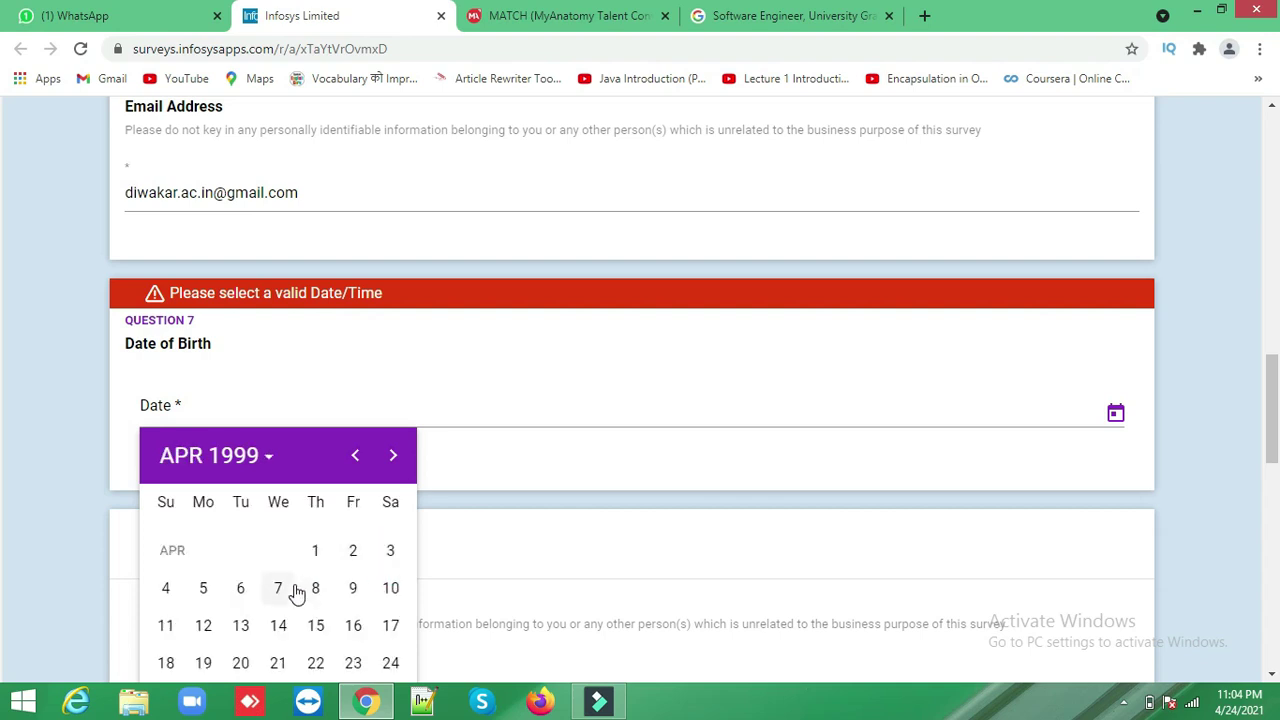
click(355, 628)
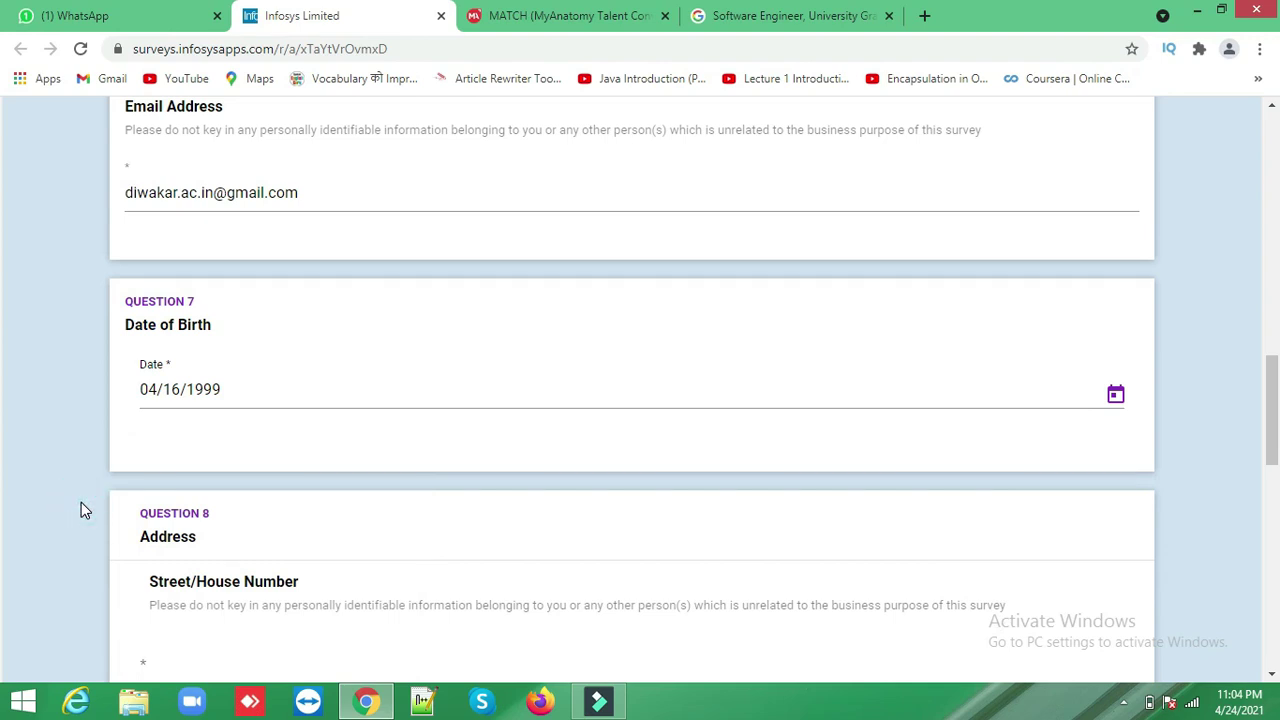
scroll(82, 503, down, 3)
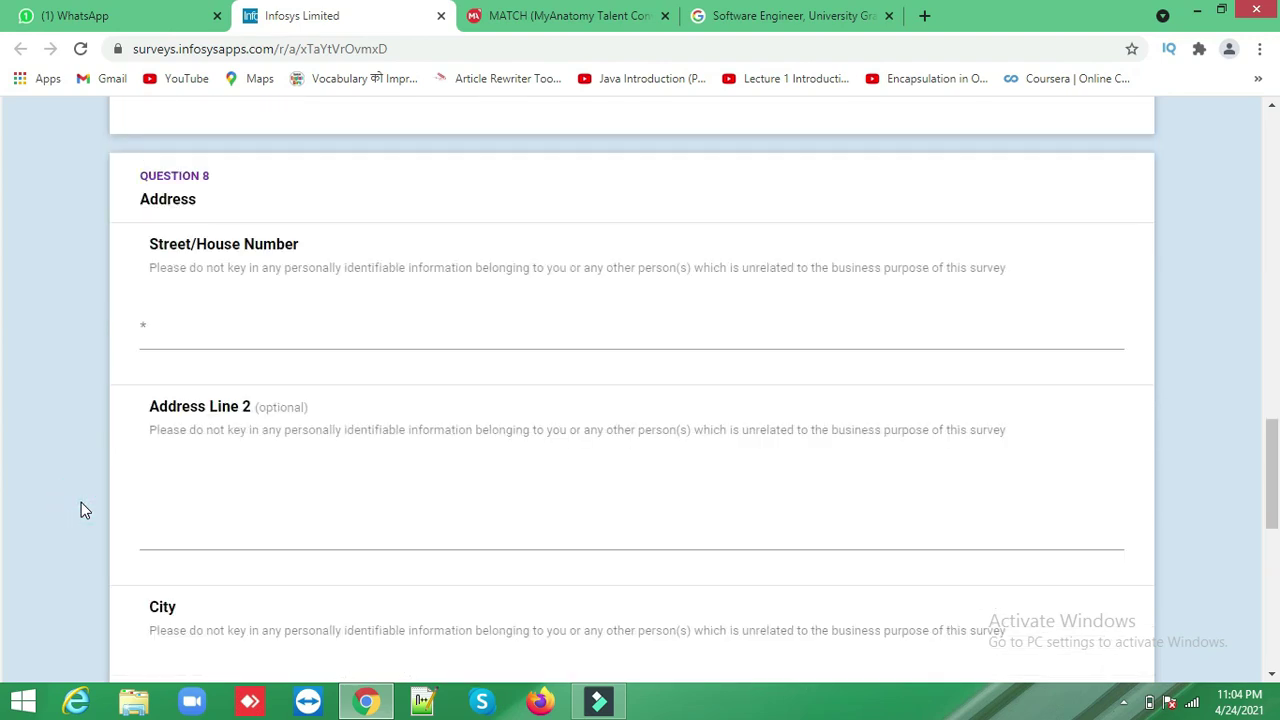
- Enter the applicant's street and house number line of the address
click(230, 332)
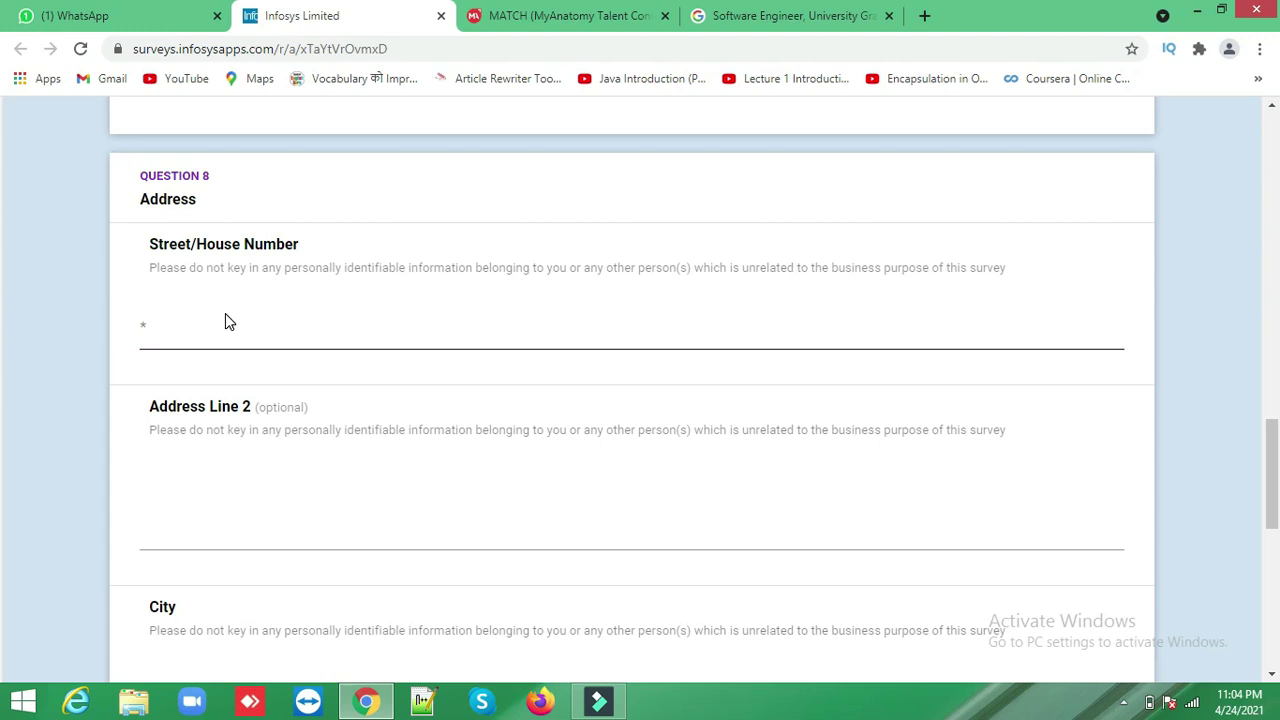
click(194, 325)
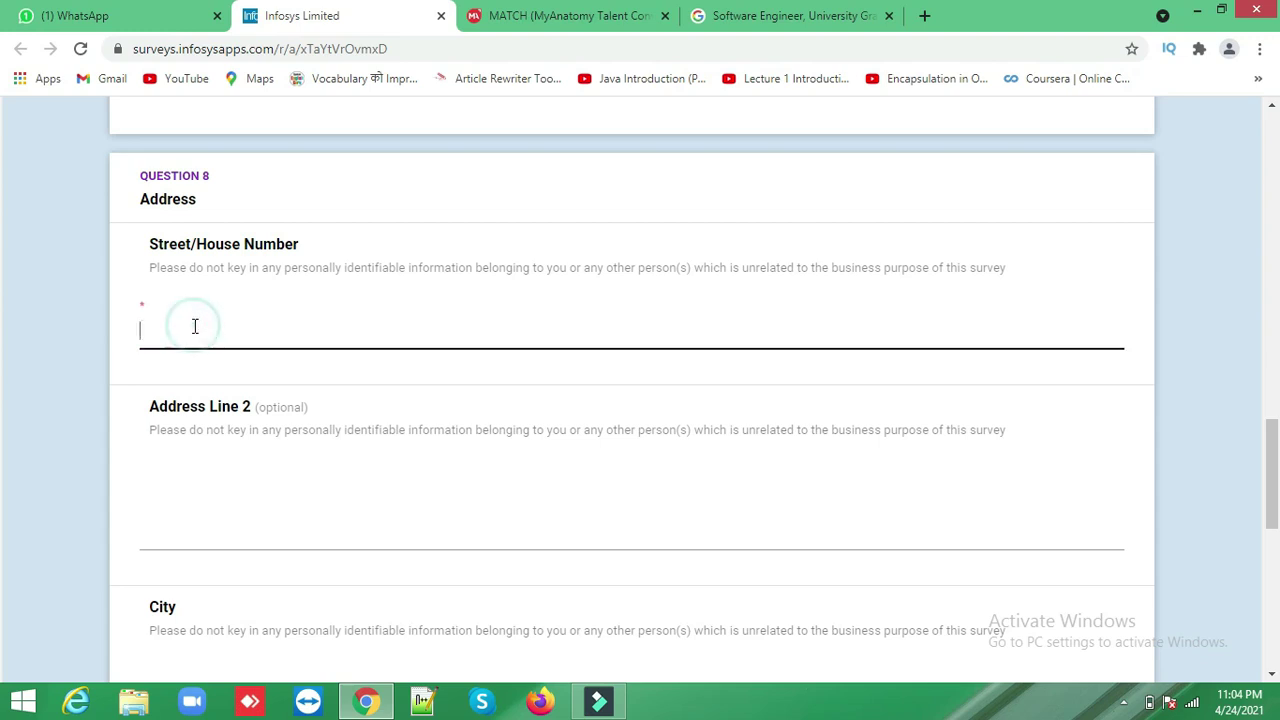
click(204, 462)
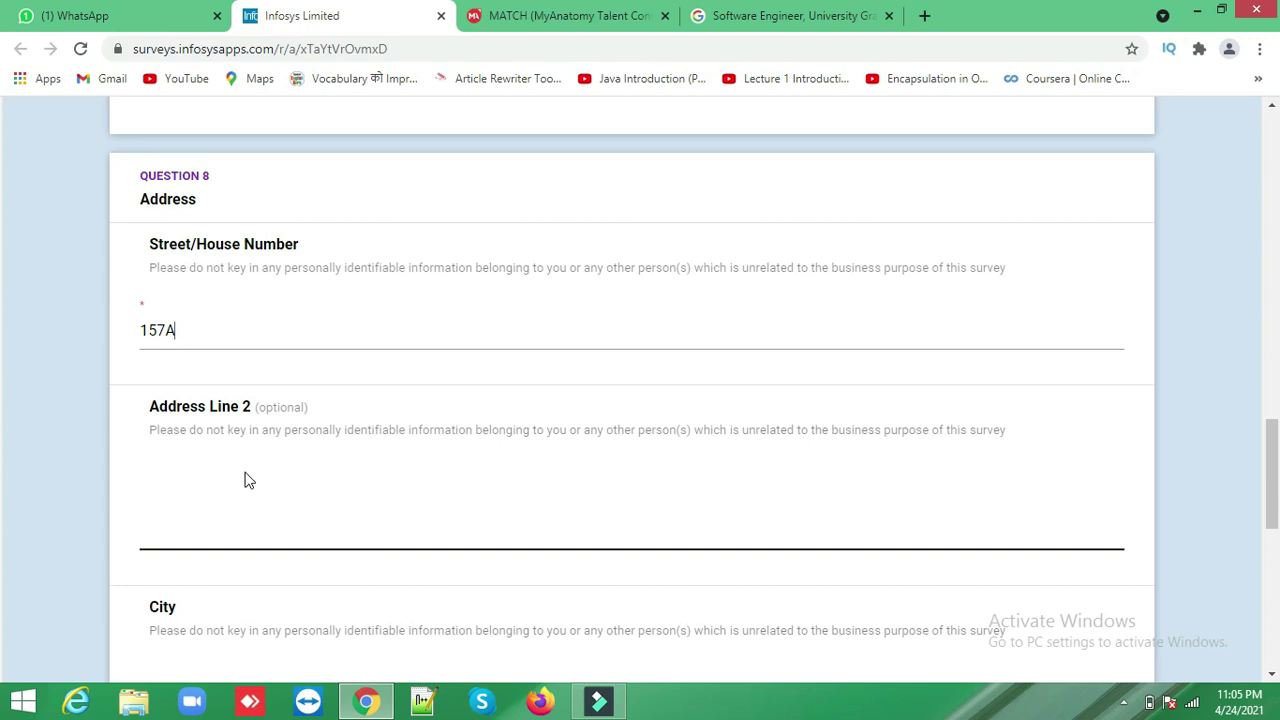
click(245, 479)
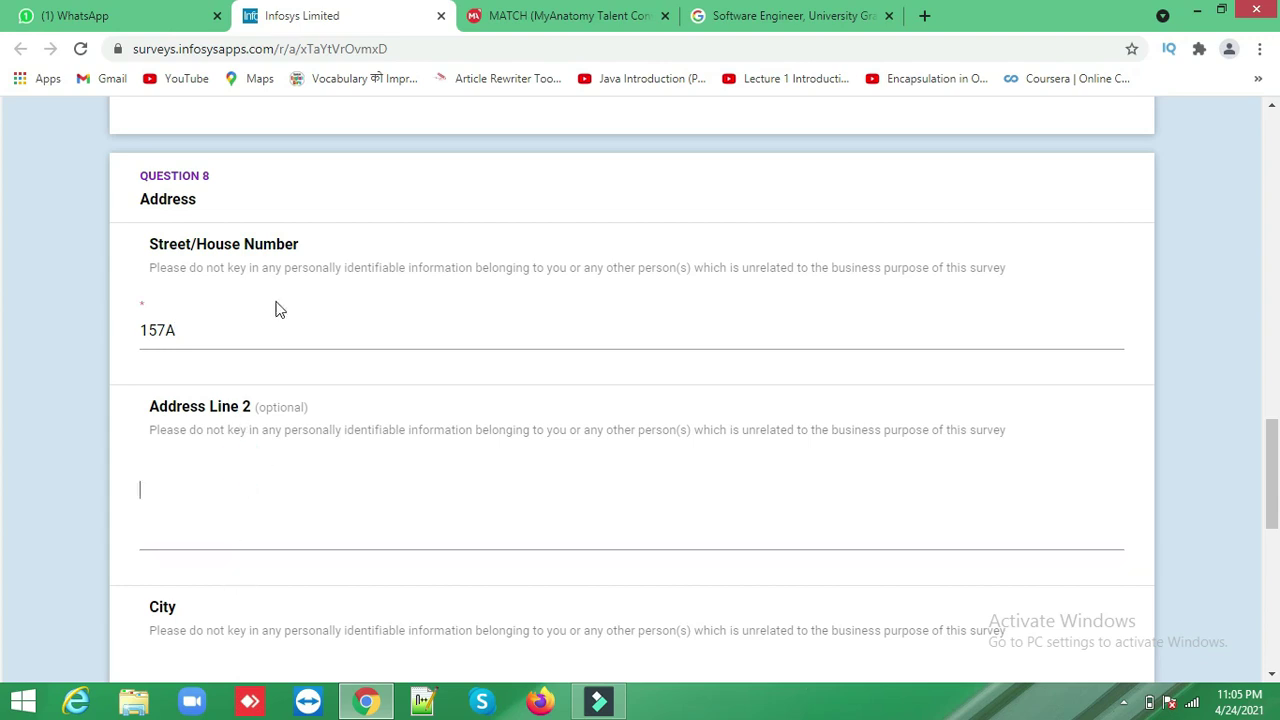
click(227, 318)
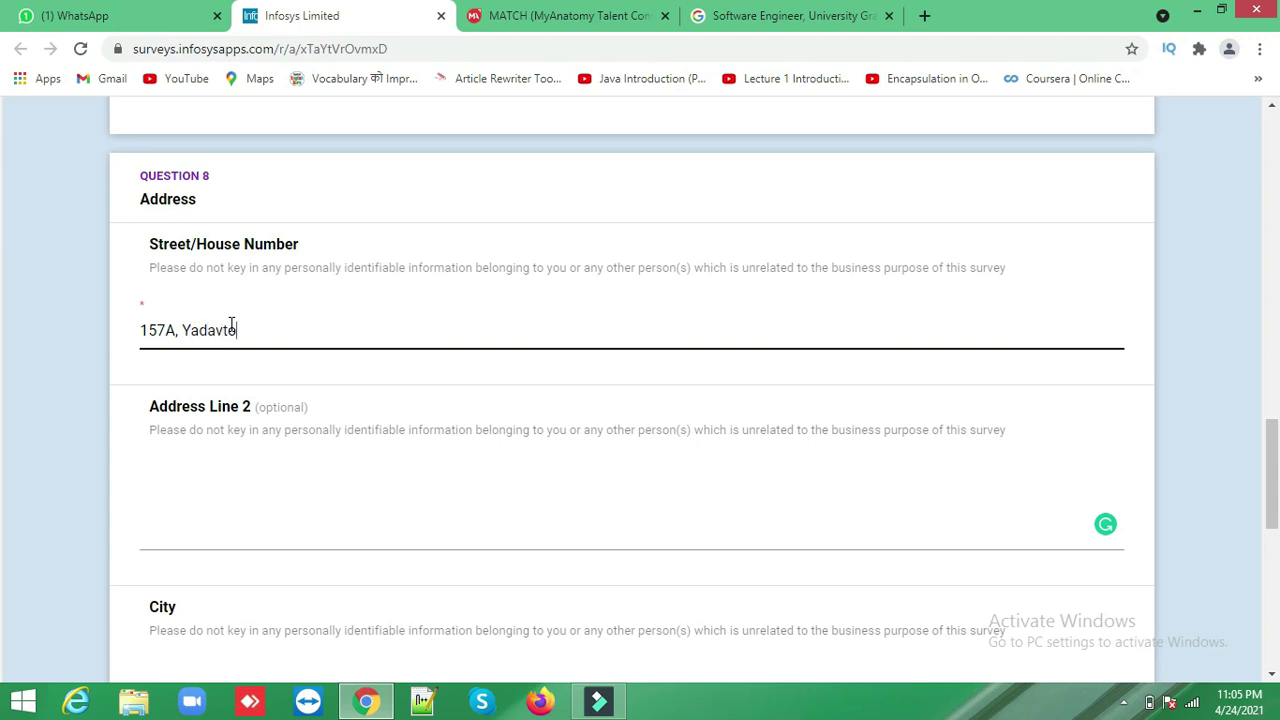
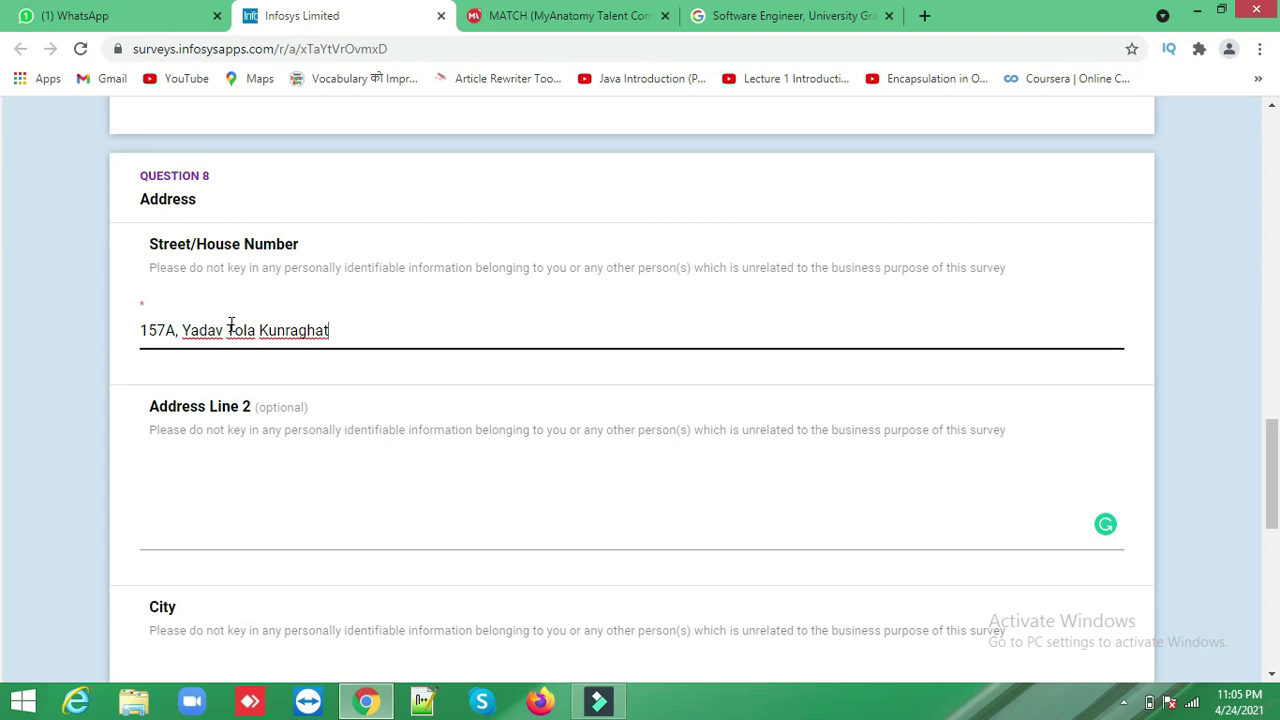
- Fill in the city, state Uttar Pradesh and country India, then go to the next page
click(337, 477)
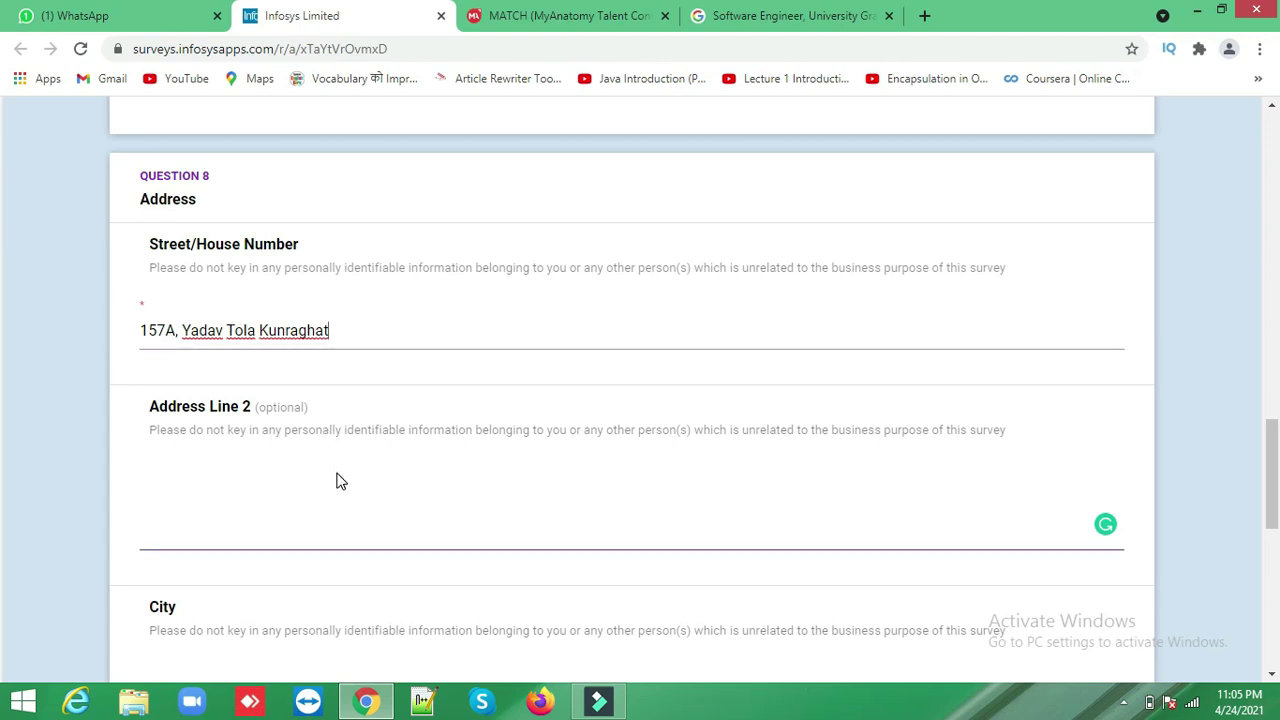
key(Tab)
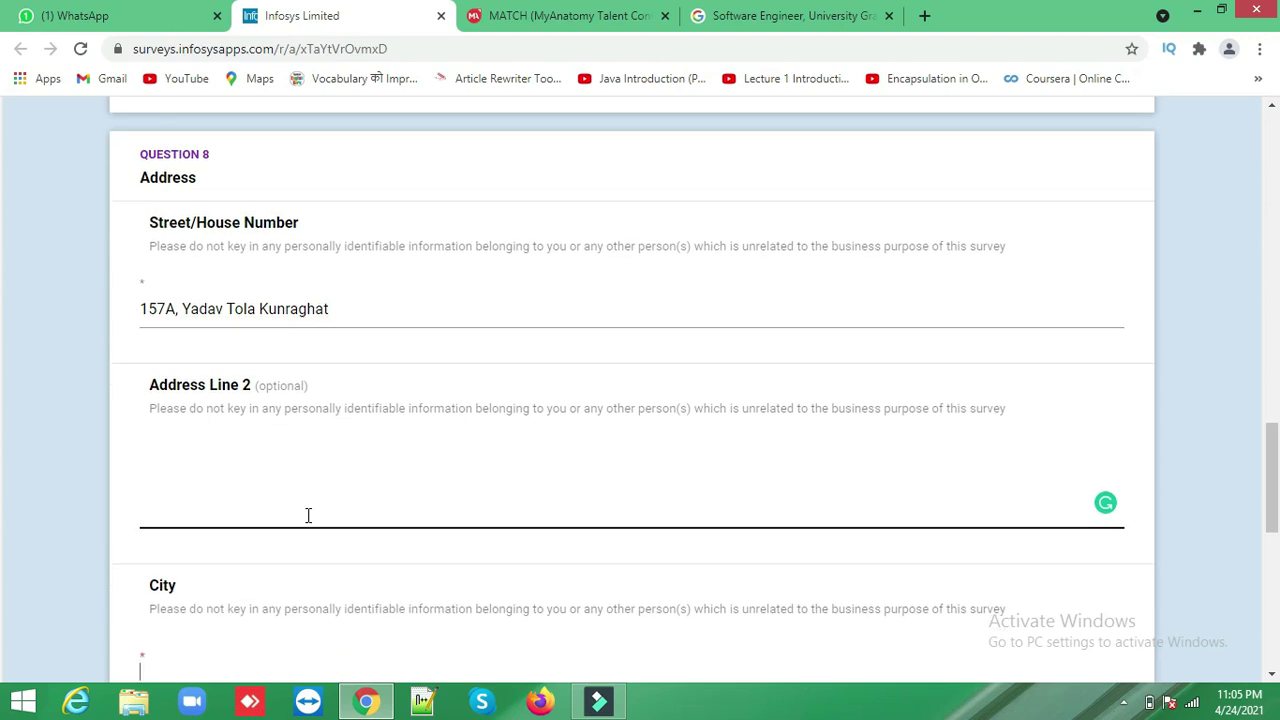
text(Gorakhpur)
key(Tab)
text(Uttar Pradesh)
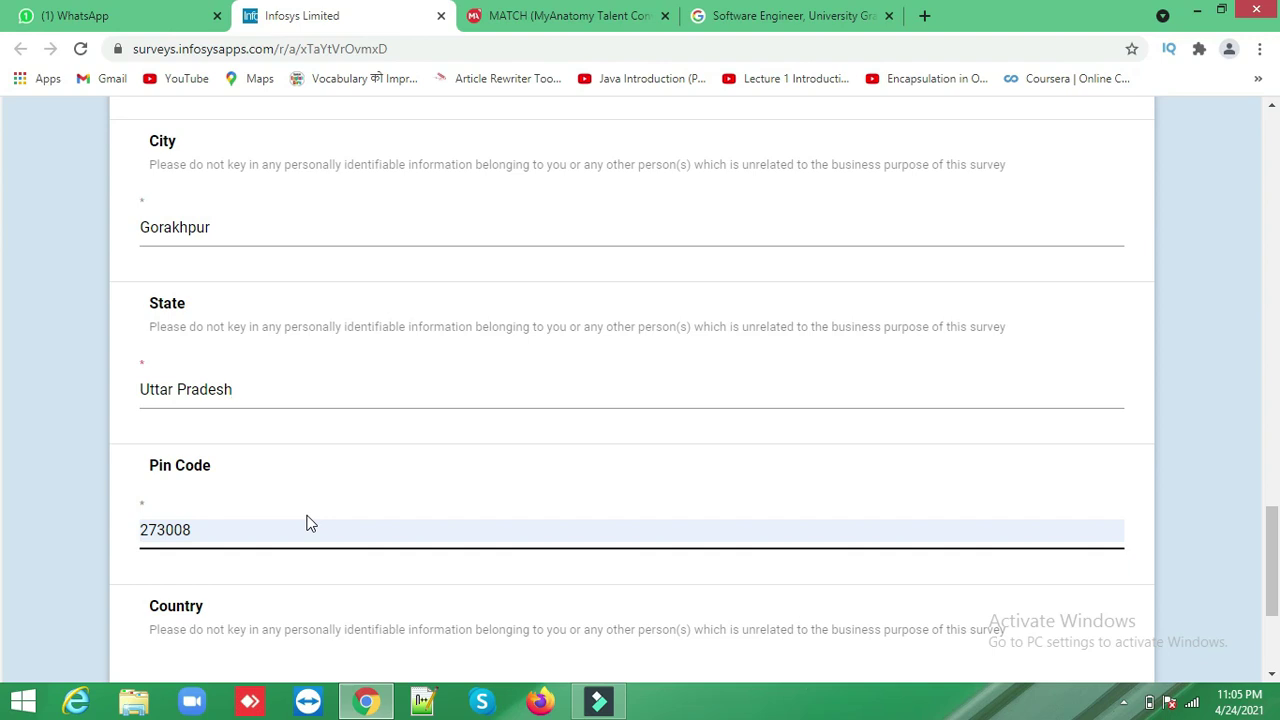
key(Tab)
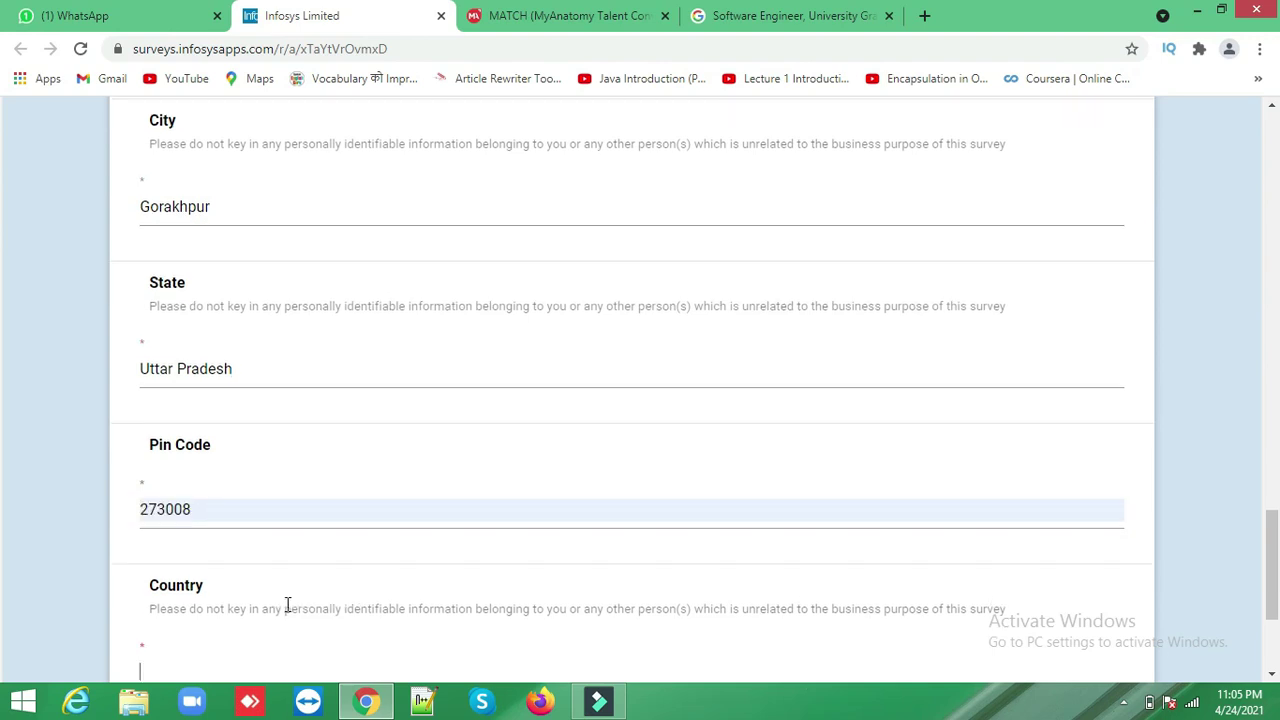
text(India)
scroll(286, 608, down, 3)
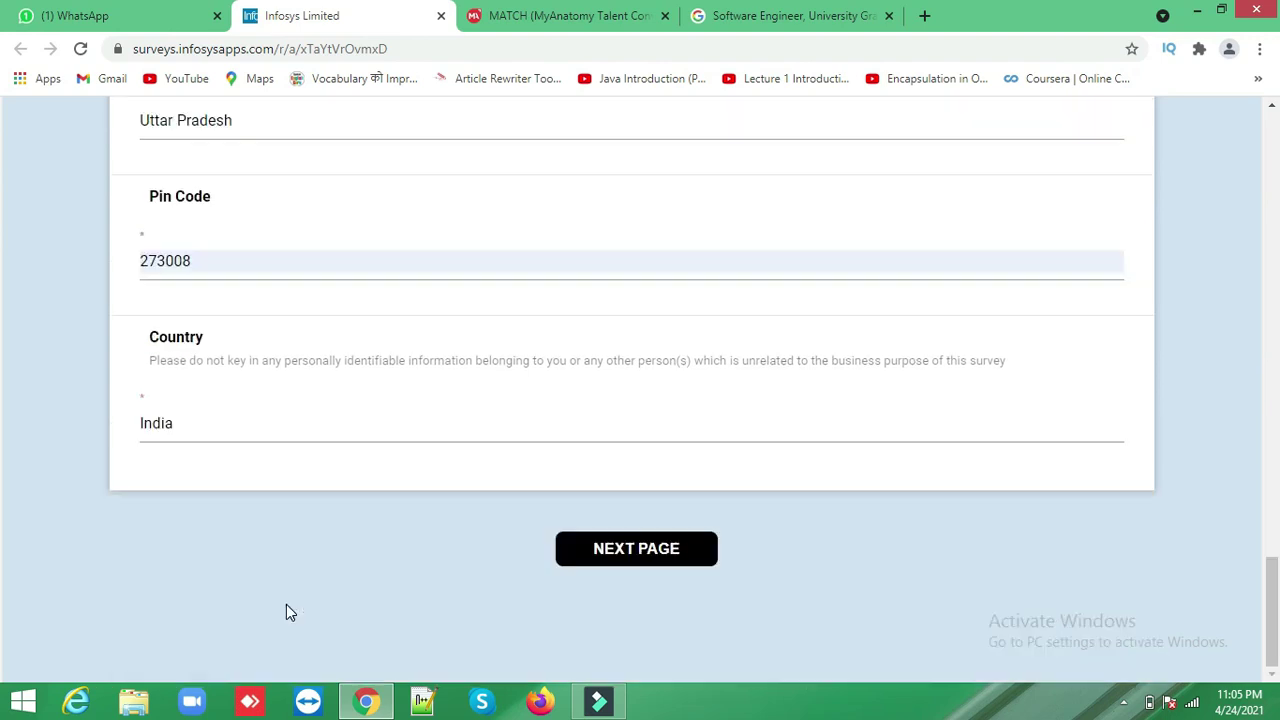
click(645, 556)
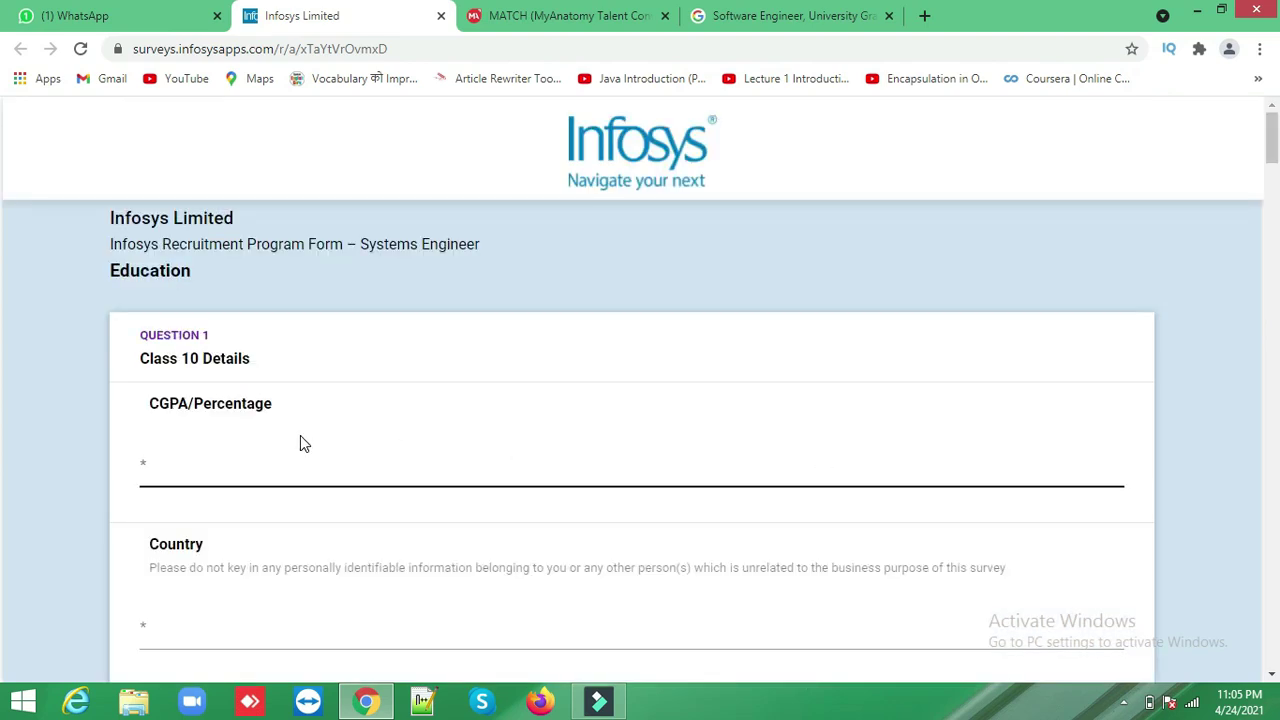
- Fill Class 10: 71, India, Uttar Pradesh, CBSE, Zenith Convent Senior Secondary School, passed 2014
click(218, 467)
text(71)
click(229, 631)
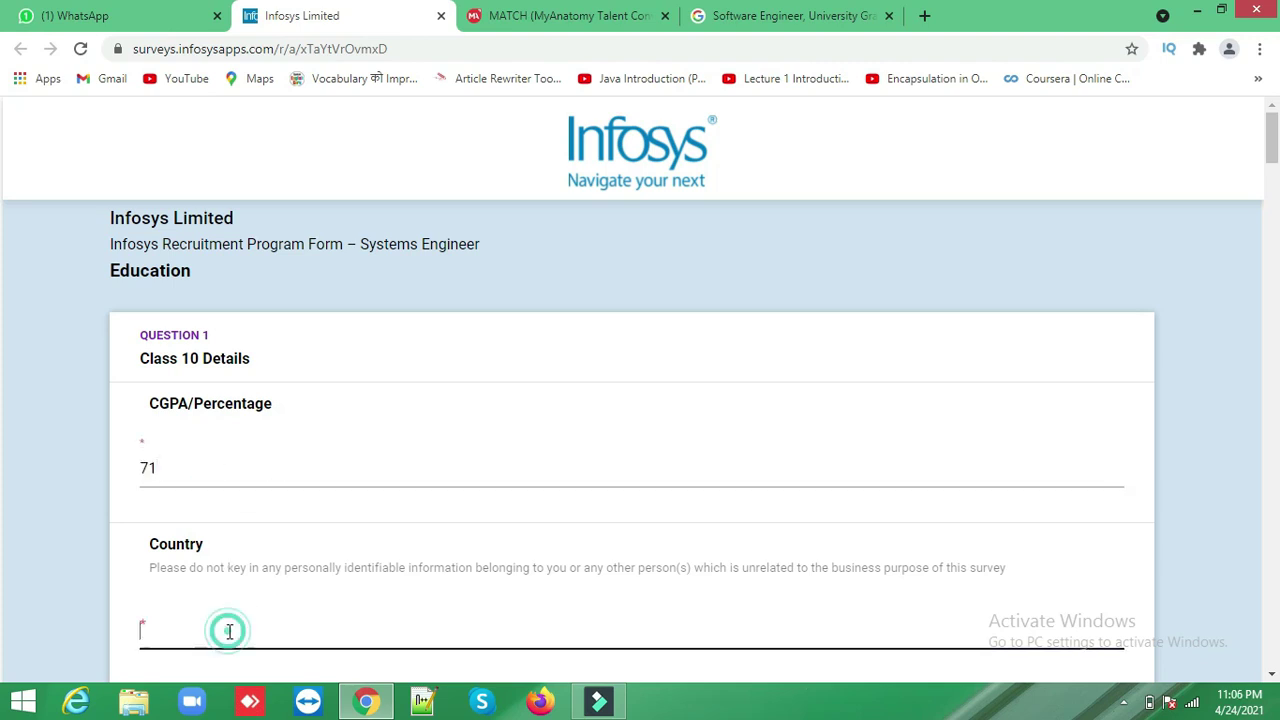
text(India)
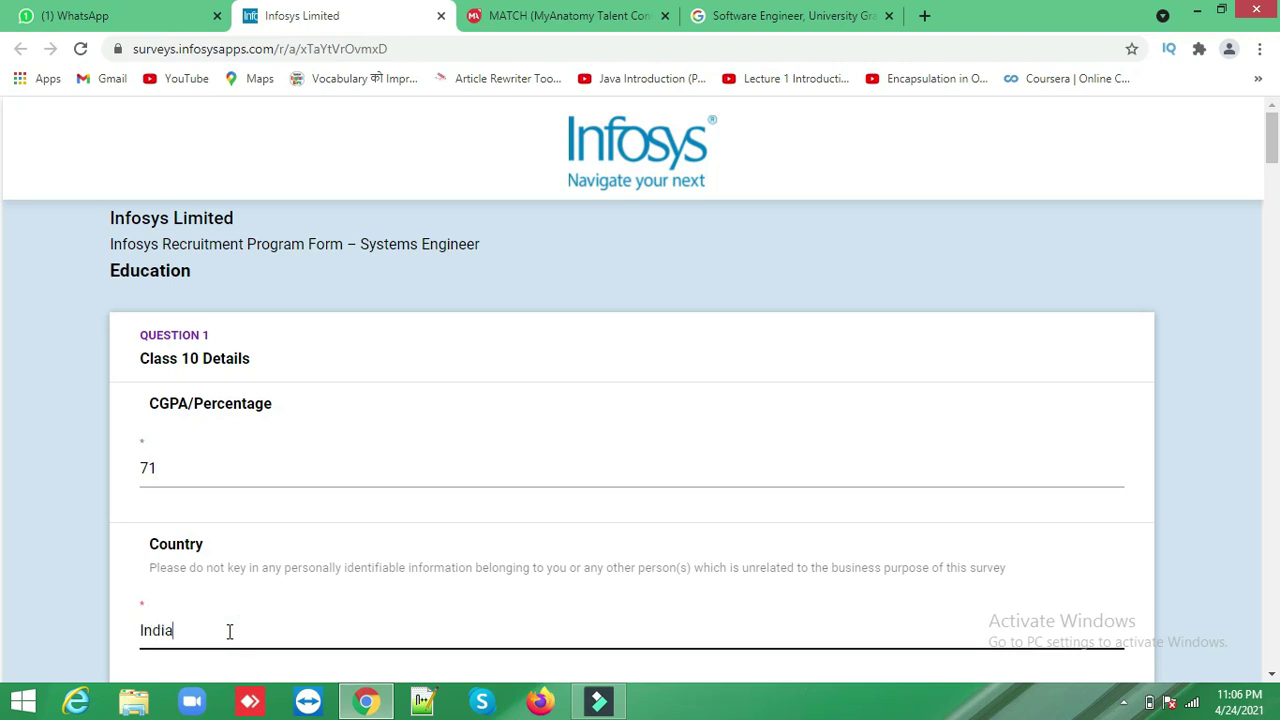
key(Tab)
text(Uttar Pradesh)
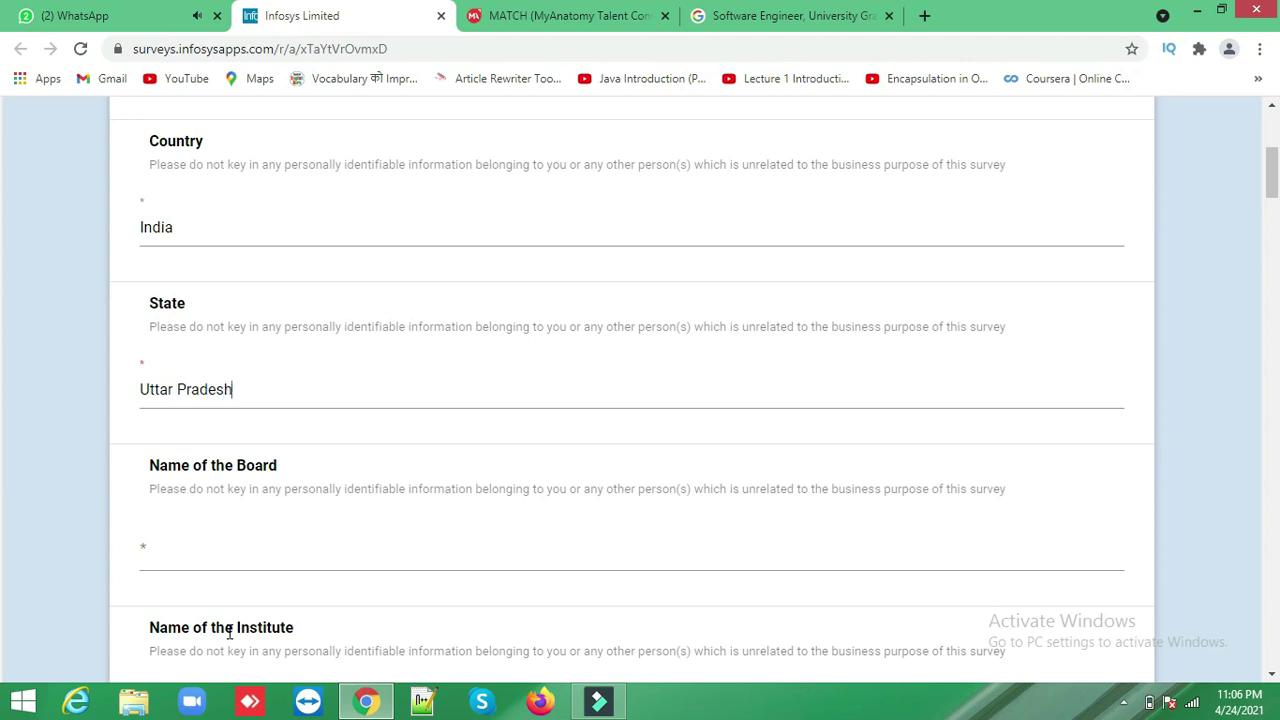
click(278, 547)
text(U)
key(BackSpace)
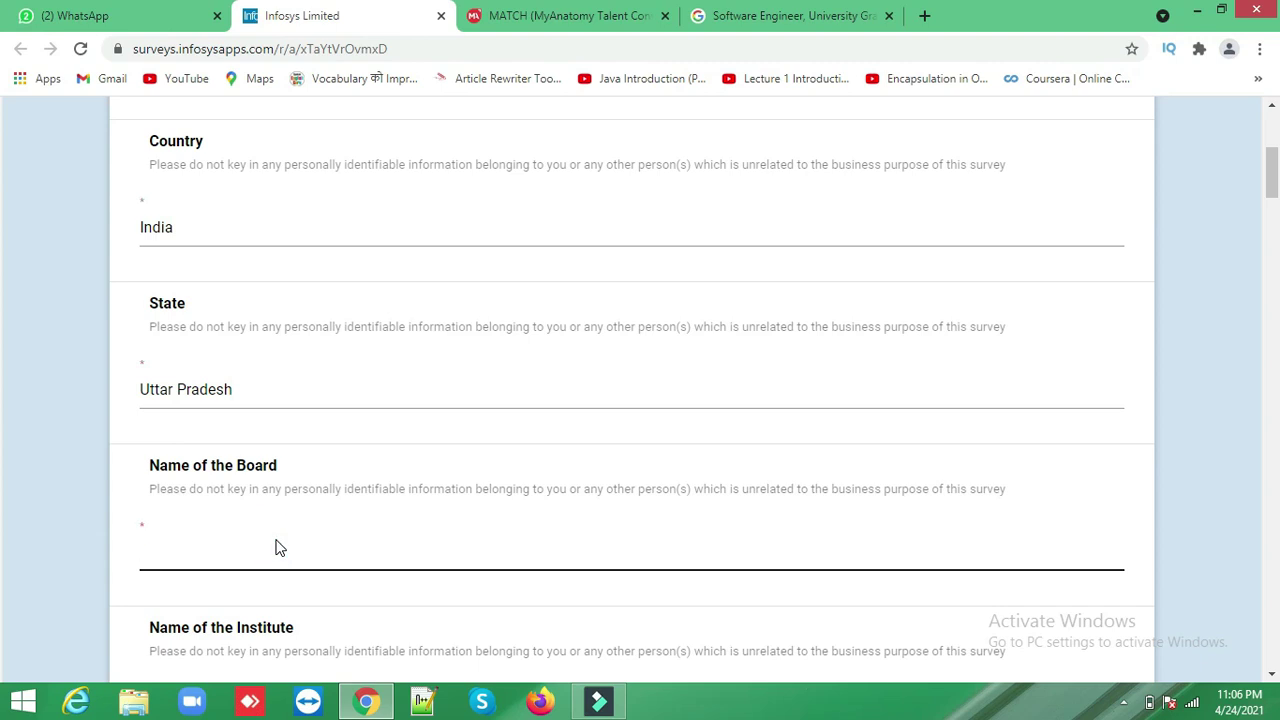
text(CBSE)
key(Tab)
click(278, 540)
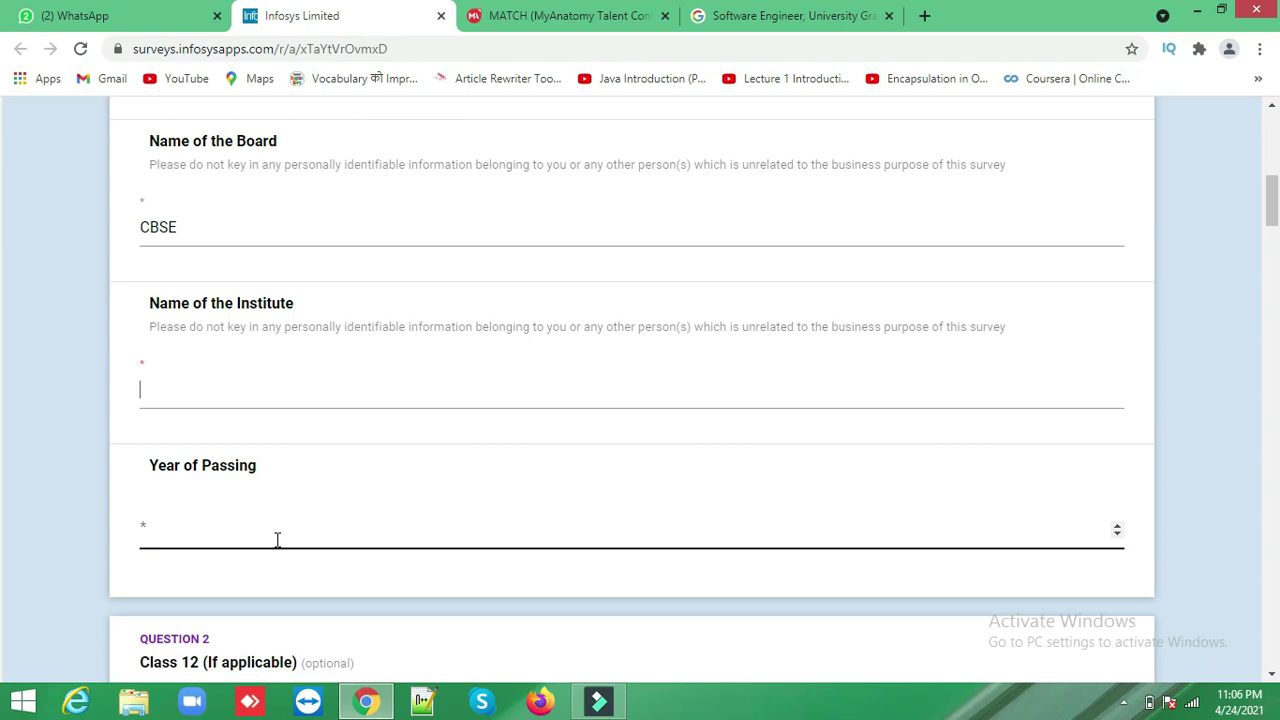
text(Zenith Conven)
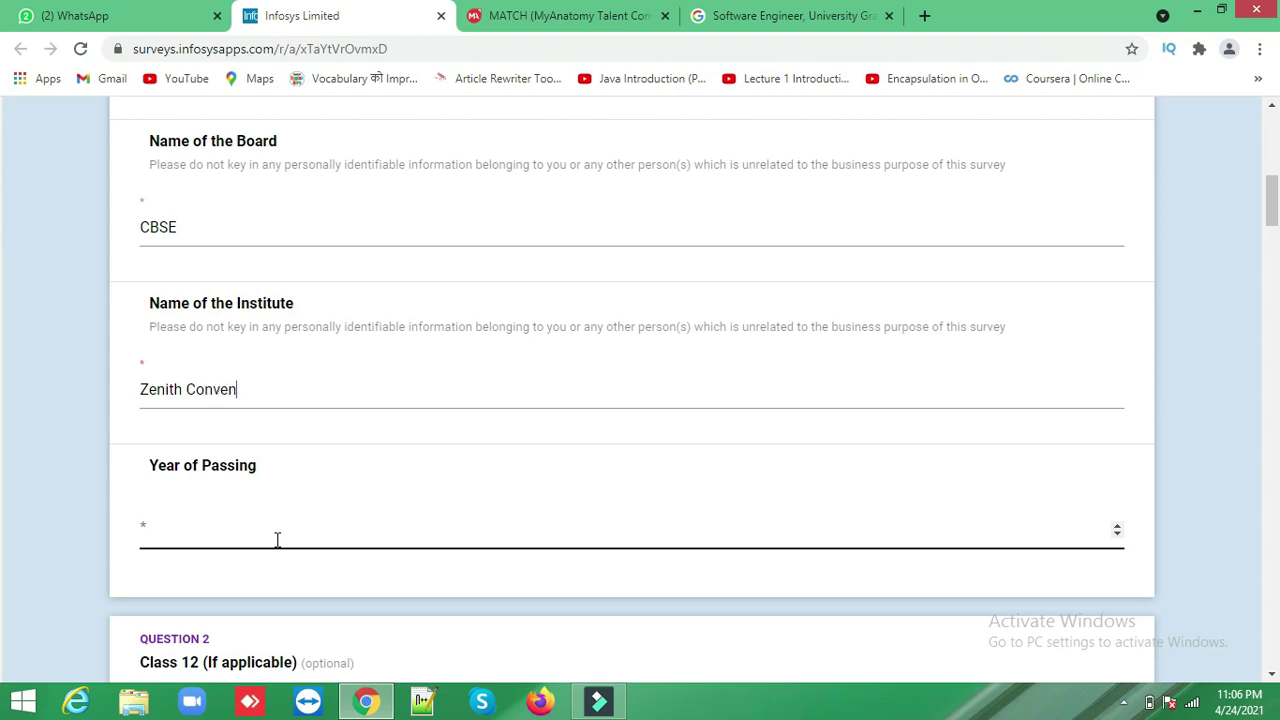
text(t Senior Secondar)
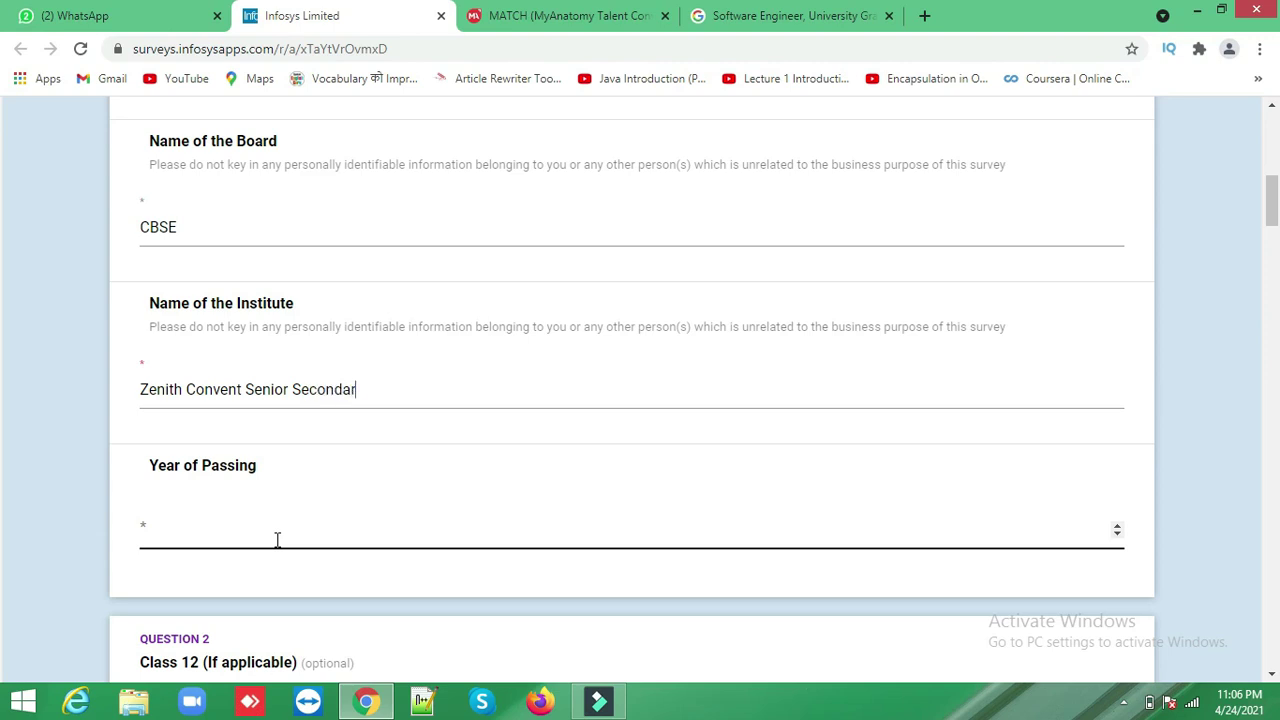
text(y School)
click(193, 539)
text(2014)
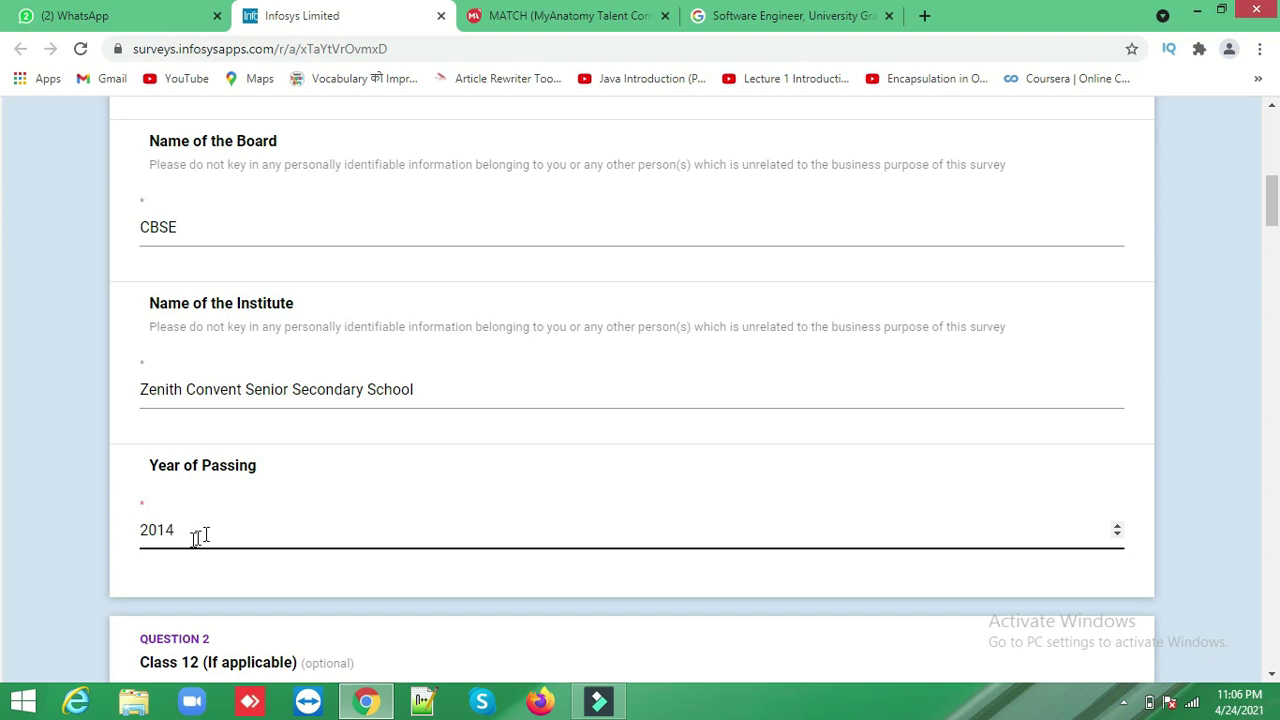
click(66, 506)
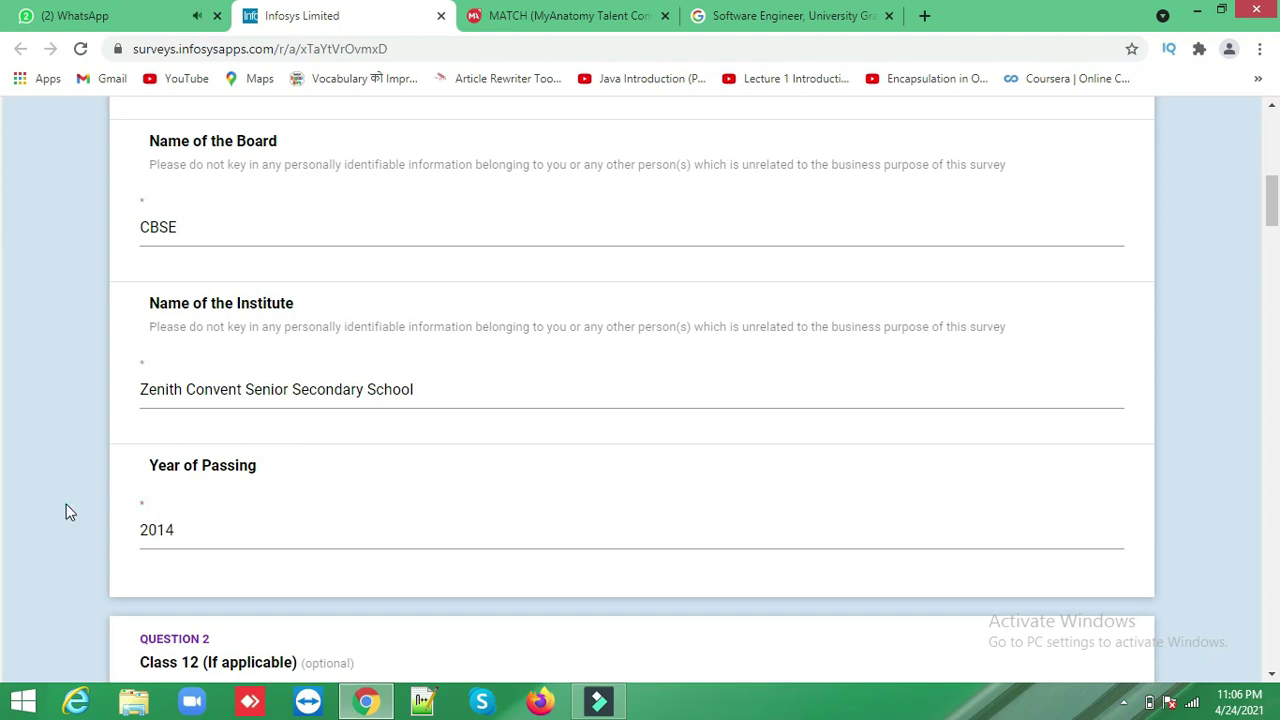
scroll(66, 505, down, 1)
scroll(66, 504, down, 4)
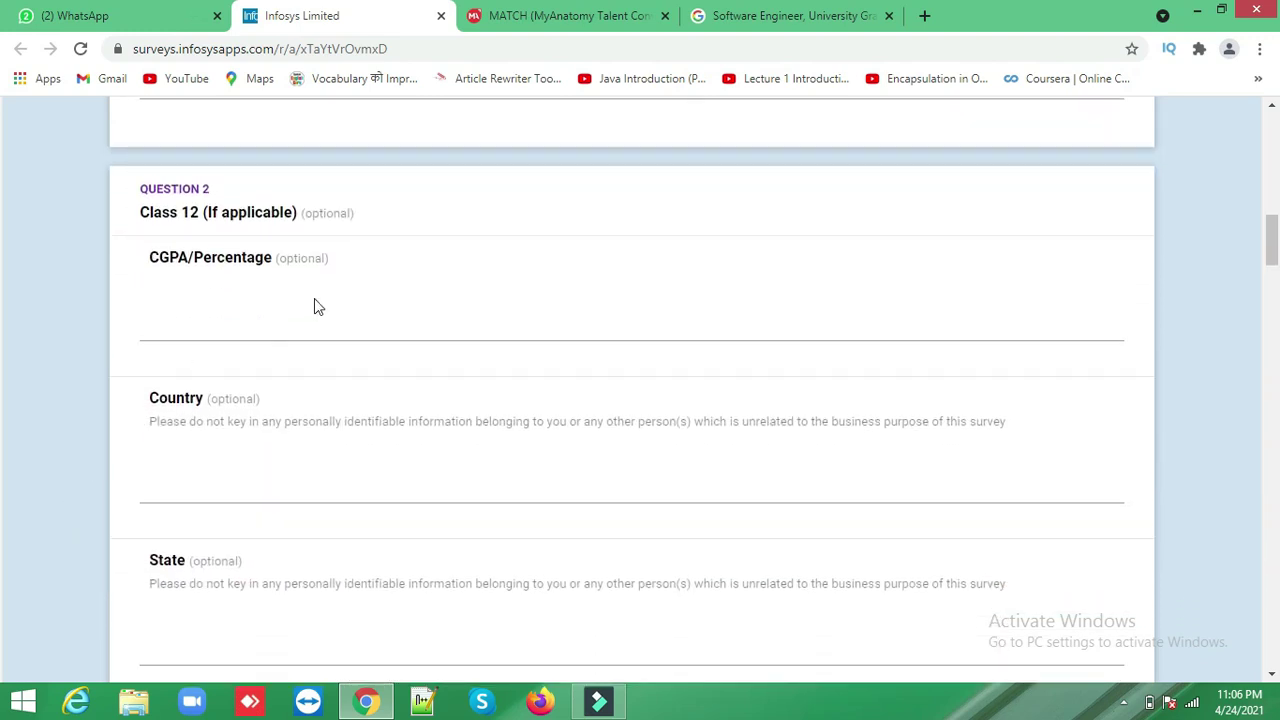
- Fill Class 12: 69, India, Uttar Pradesh, CBSE, Zenith Convent Senior Secondary School, passed 2016
click(267, 321)
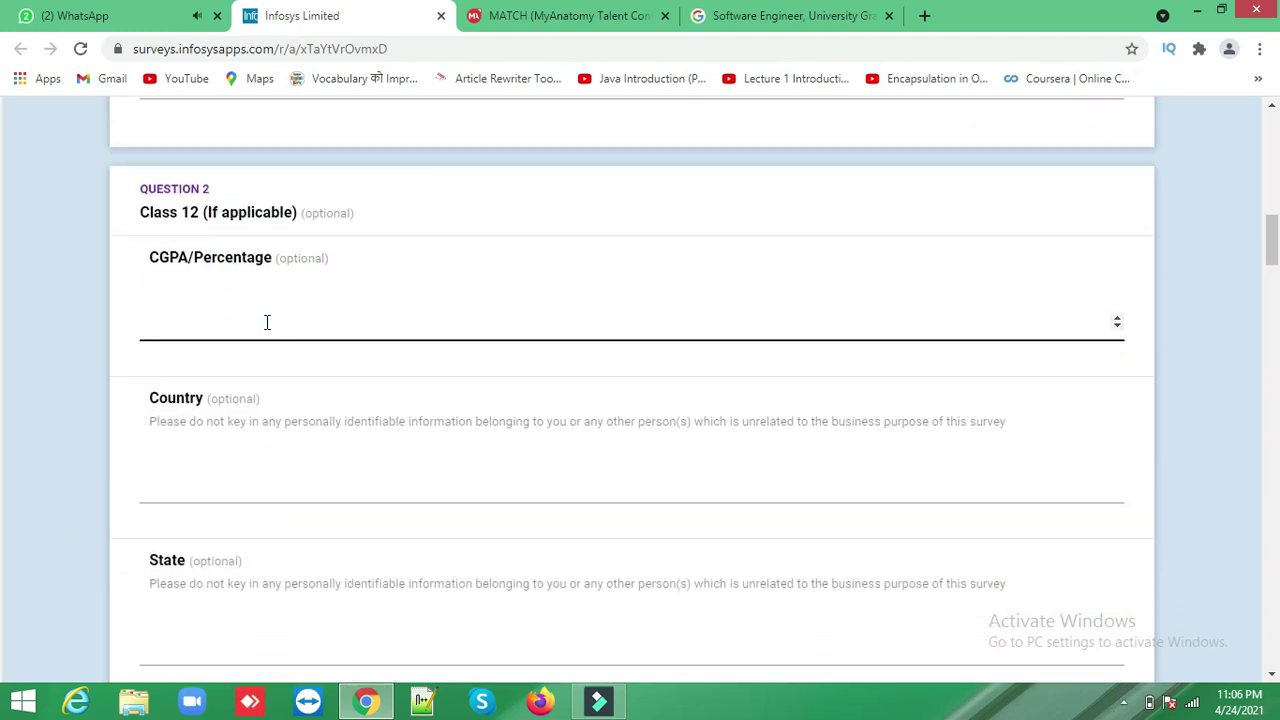
text(69)
click(205, 490)
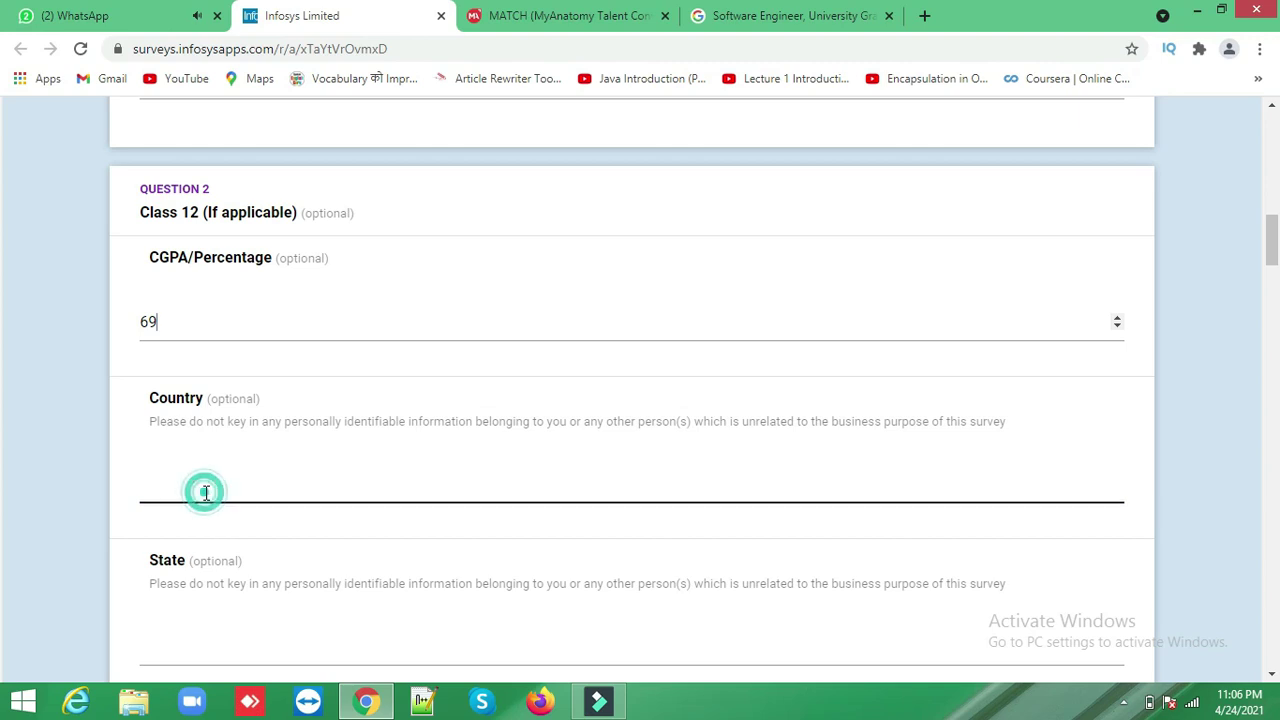
text(India)
key(Tab)
text(Utt)
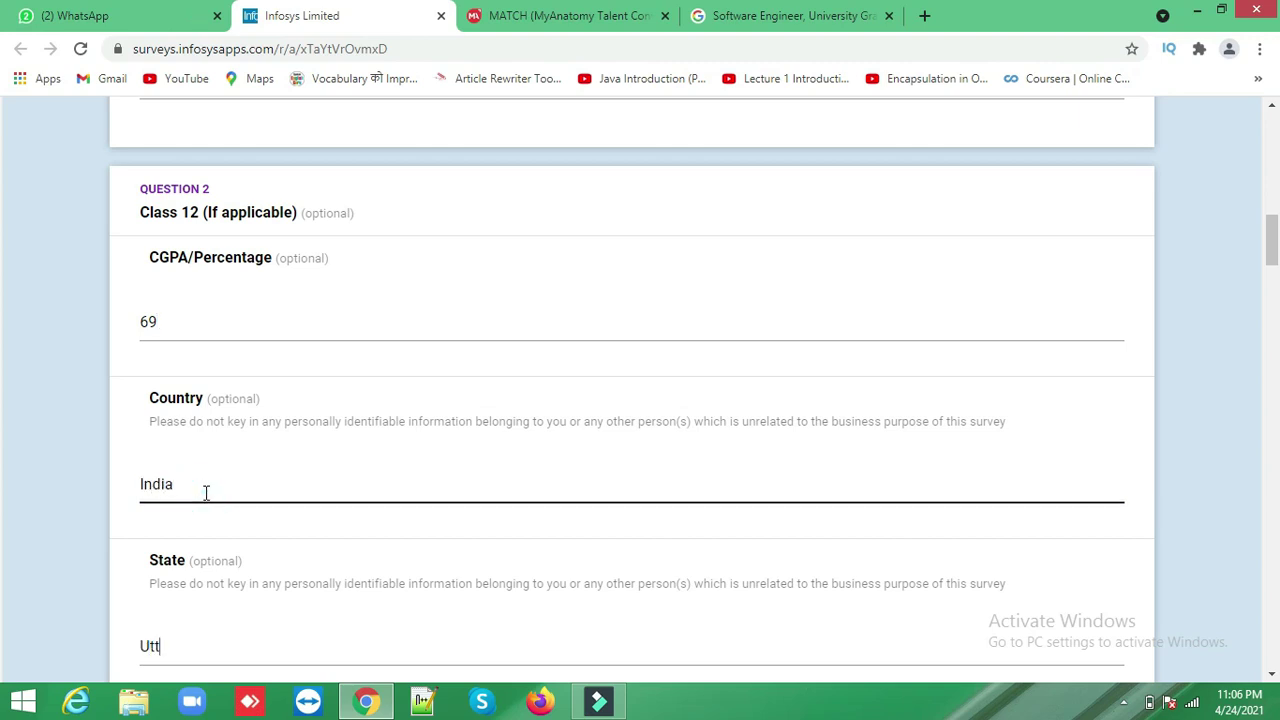
text(ar Pradesh)
key(Tab)
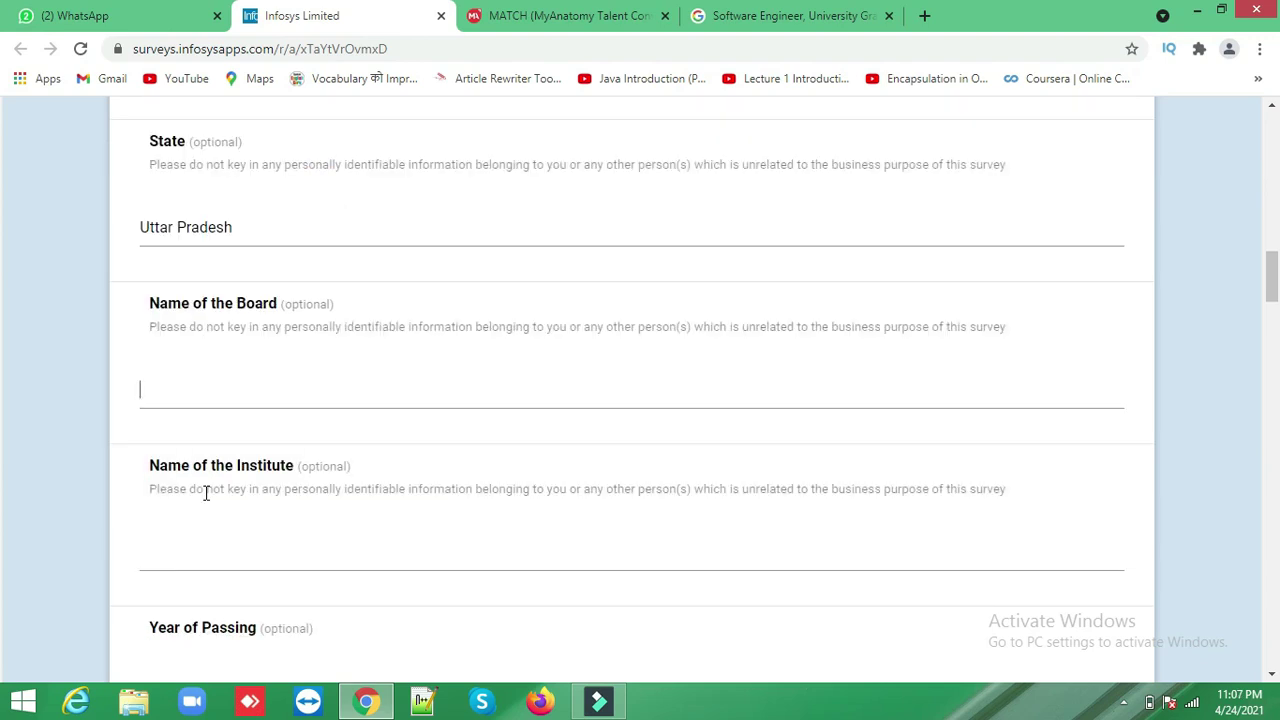
text(CBSE)
text(Zeni)
text(th )
text(Con)
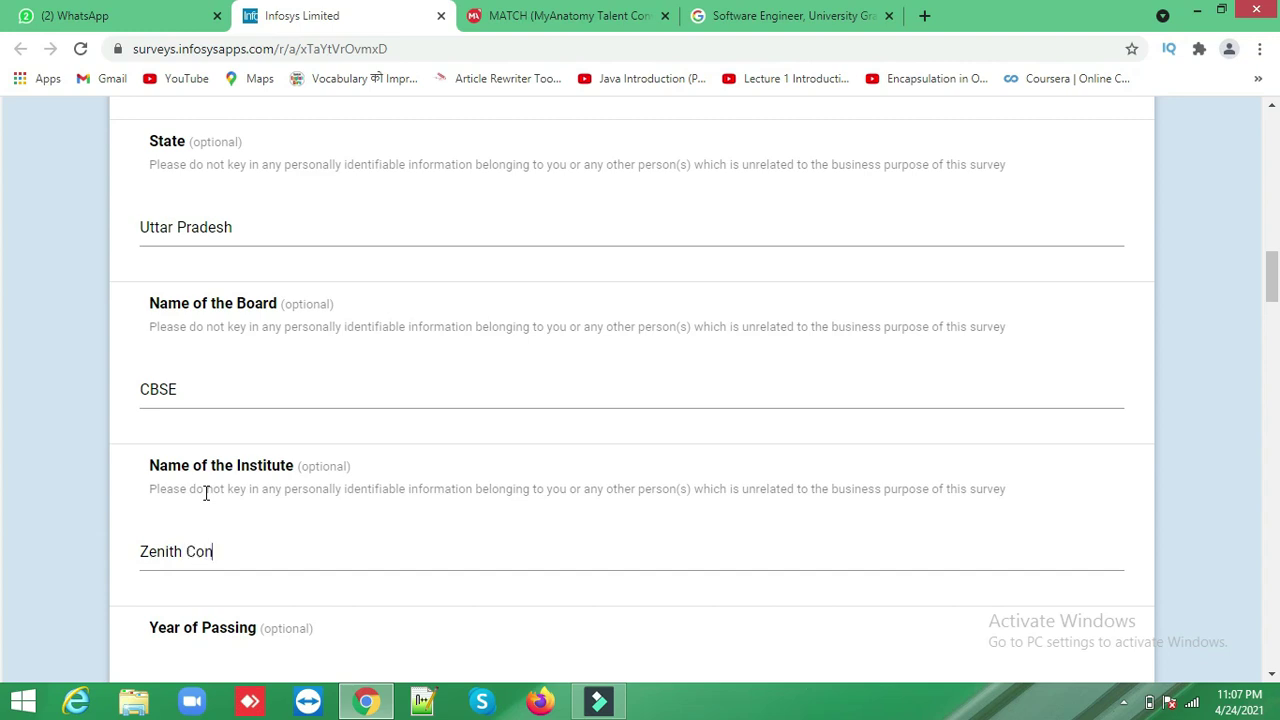
text(vent Senior Secondary School)
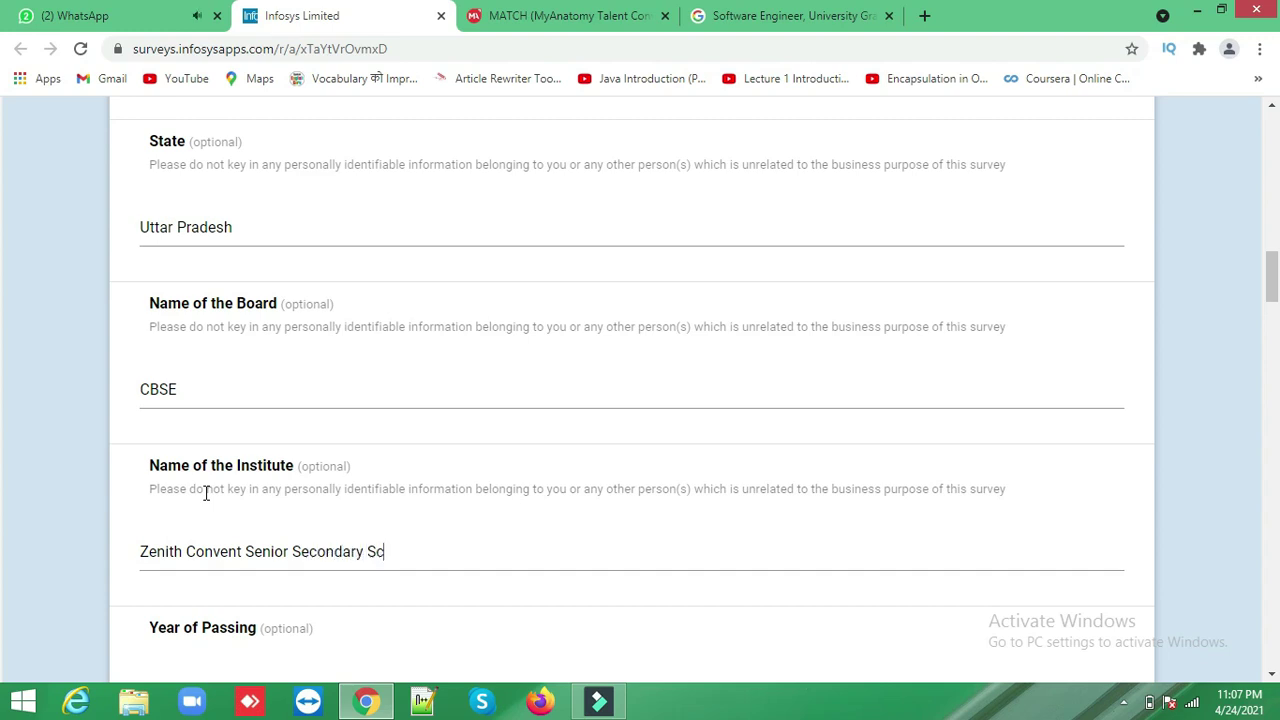
key(Tab)
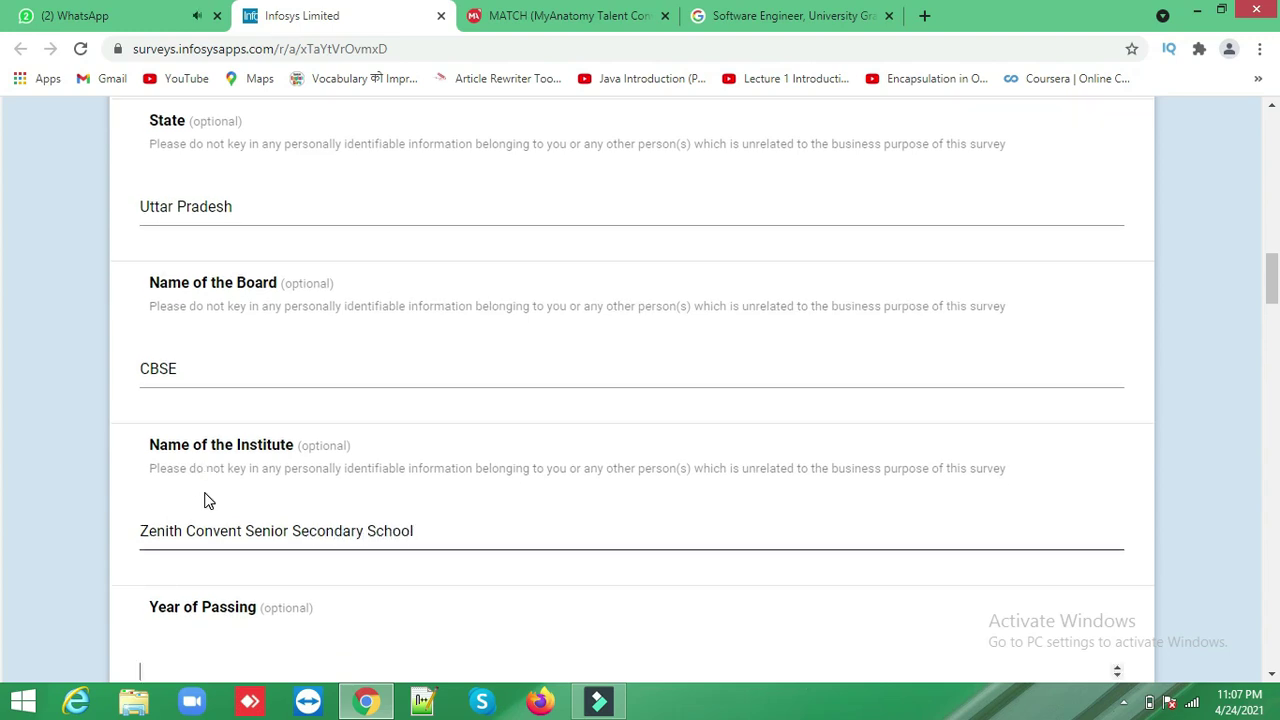
text(2016)
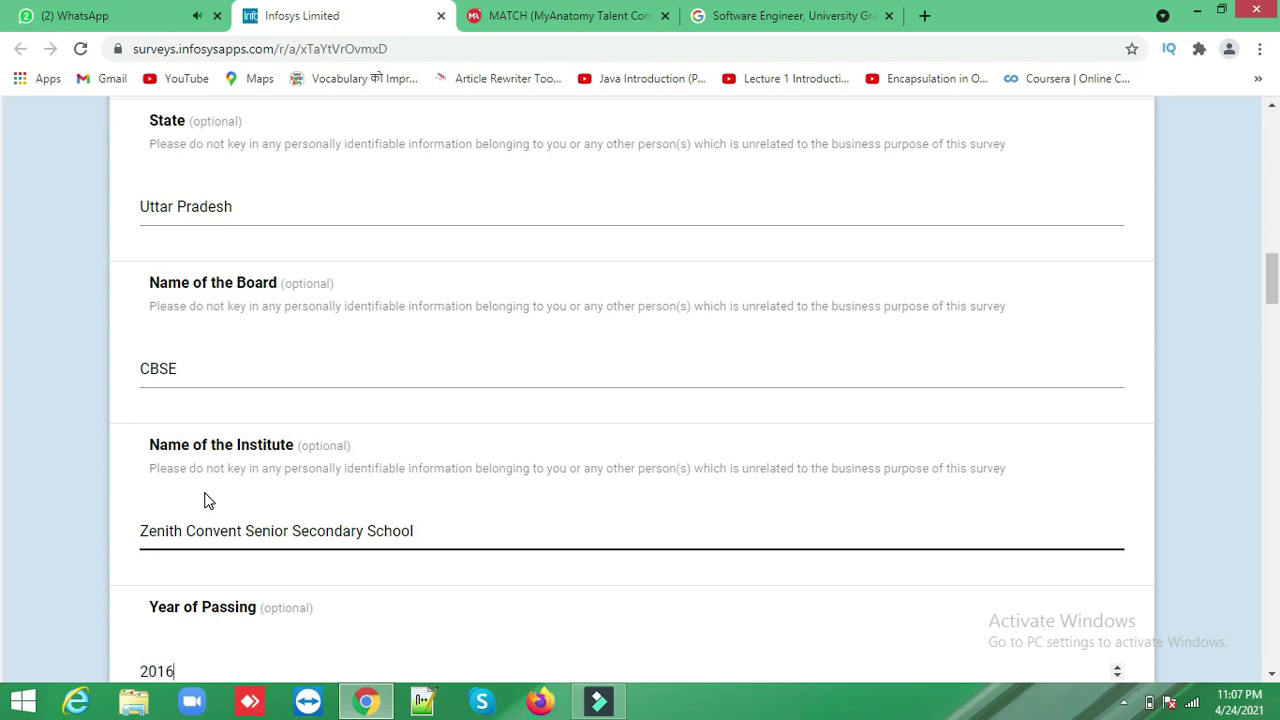
key(Tab)
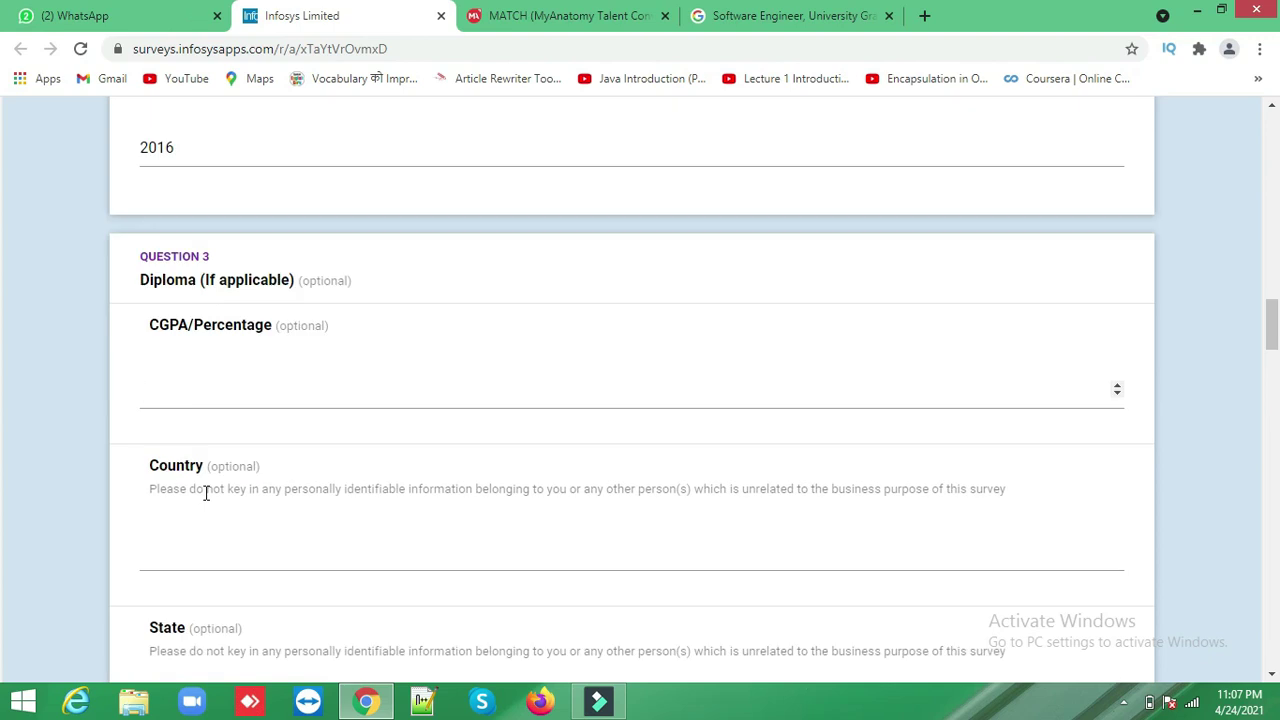
- Skip Diploma; enter Graduation 81, India, Uttar Pradesh, Dr. APJ Abdul Kalam Technical University
key(Tab)
key(Tab)
key(Tab)
key(Tab)
key(Tab)
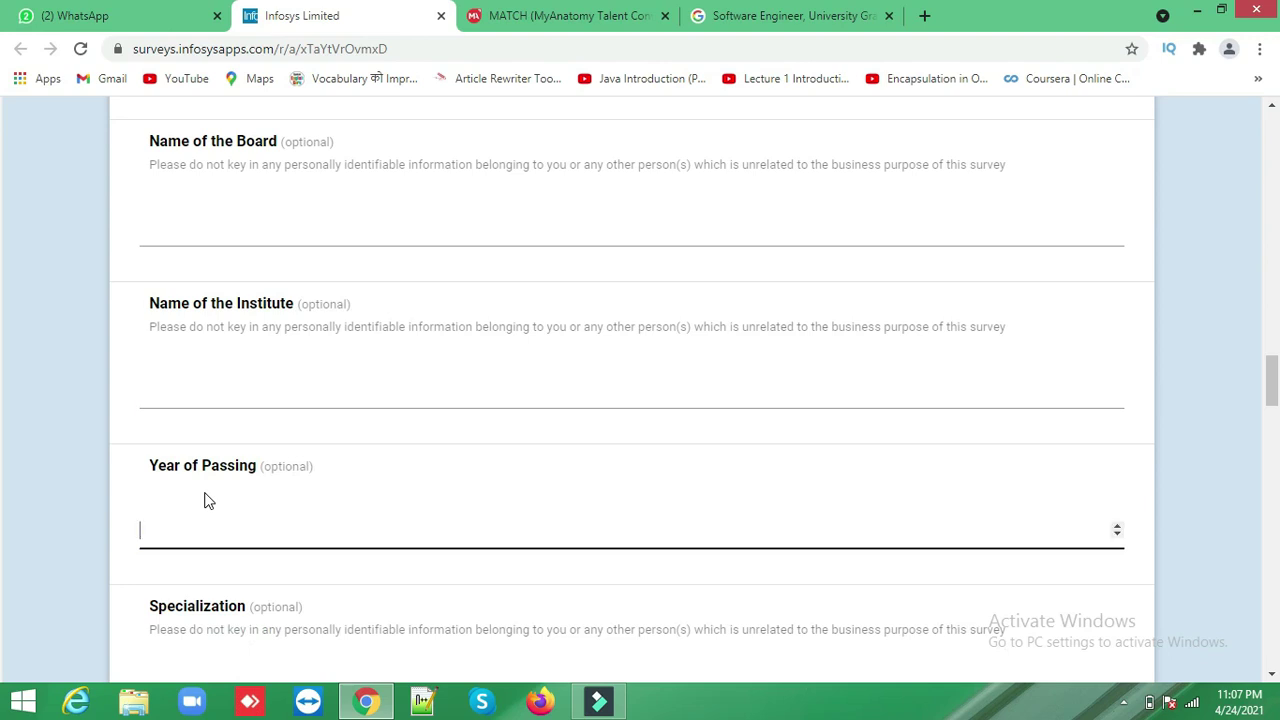
key(Tab)
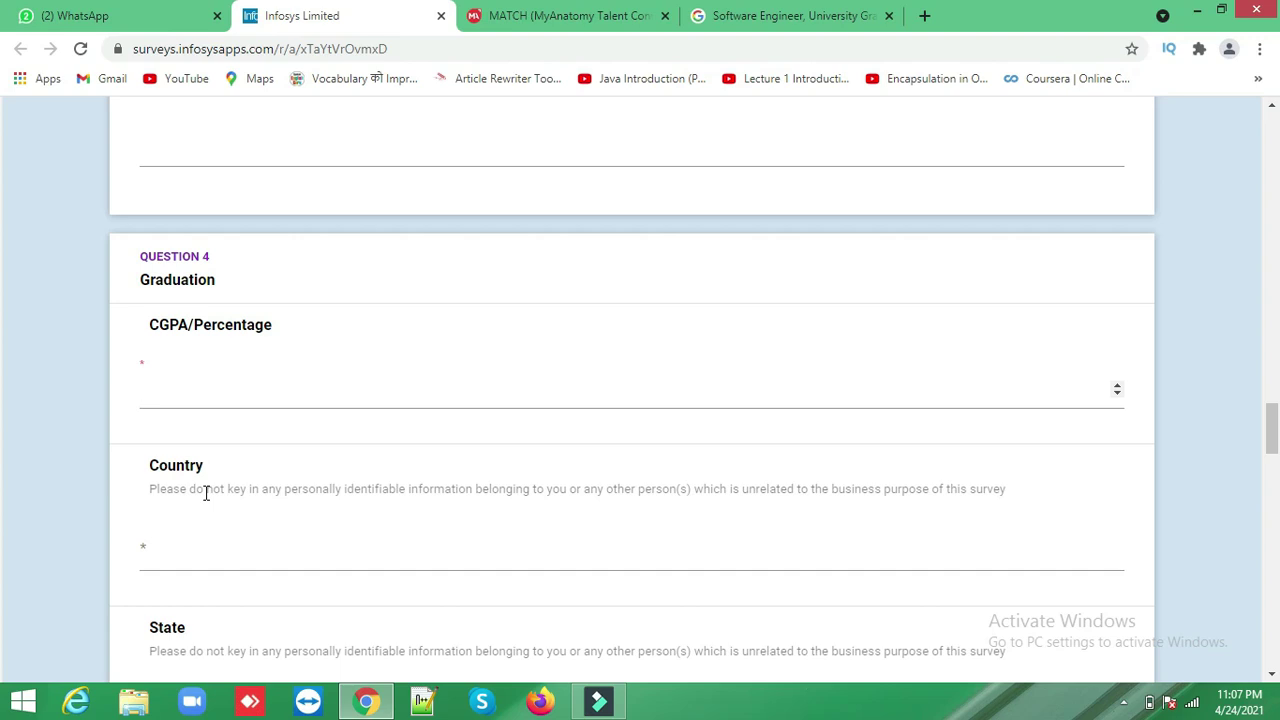
text(81)
click(226, 546)
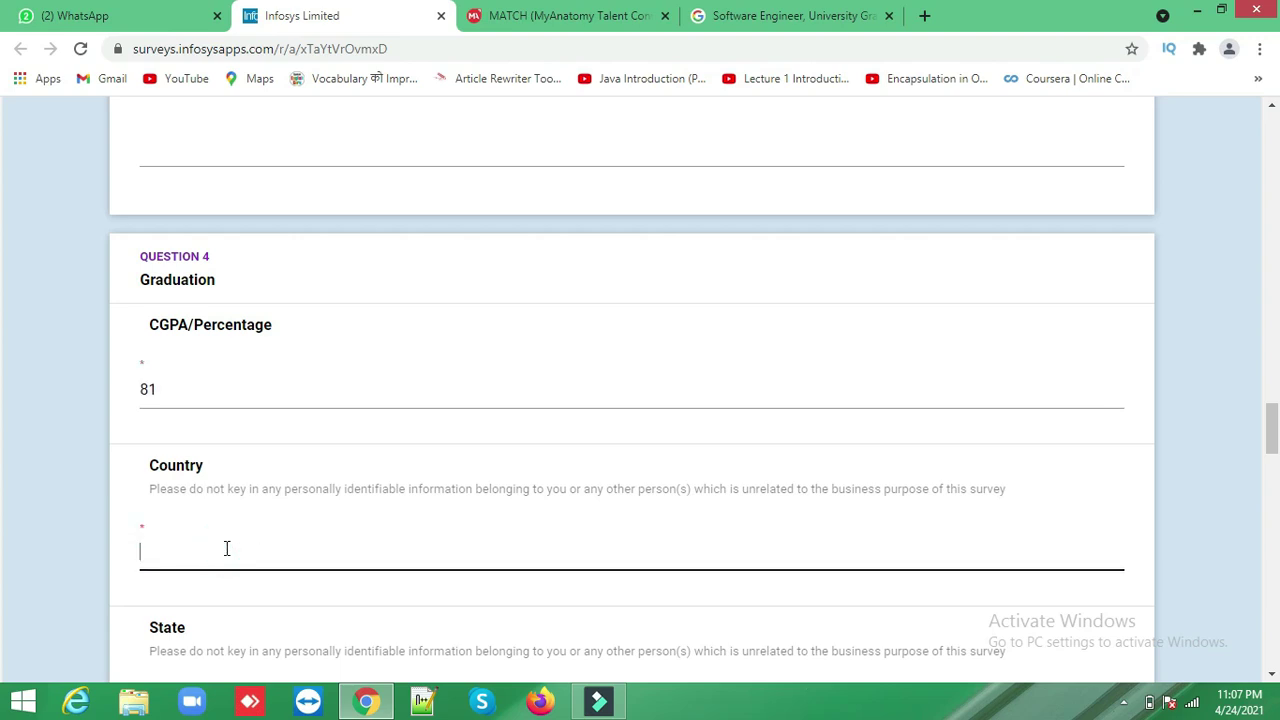
text(Ind)
text(i)
key(BackSpace)
text(dia)
key(Tab)
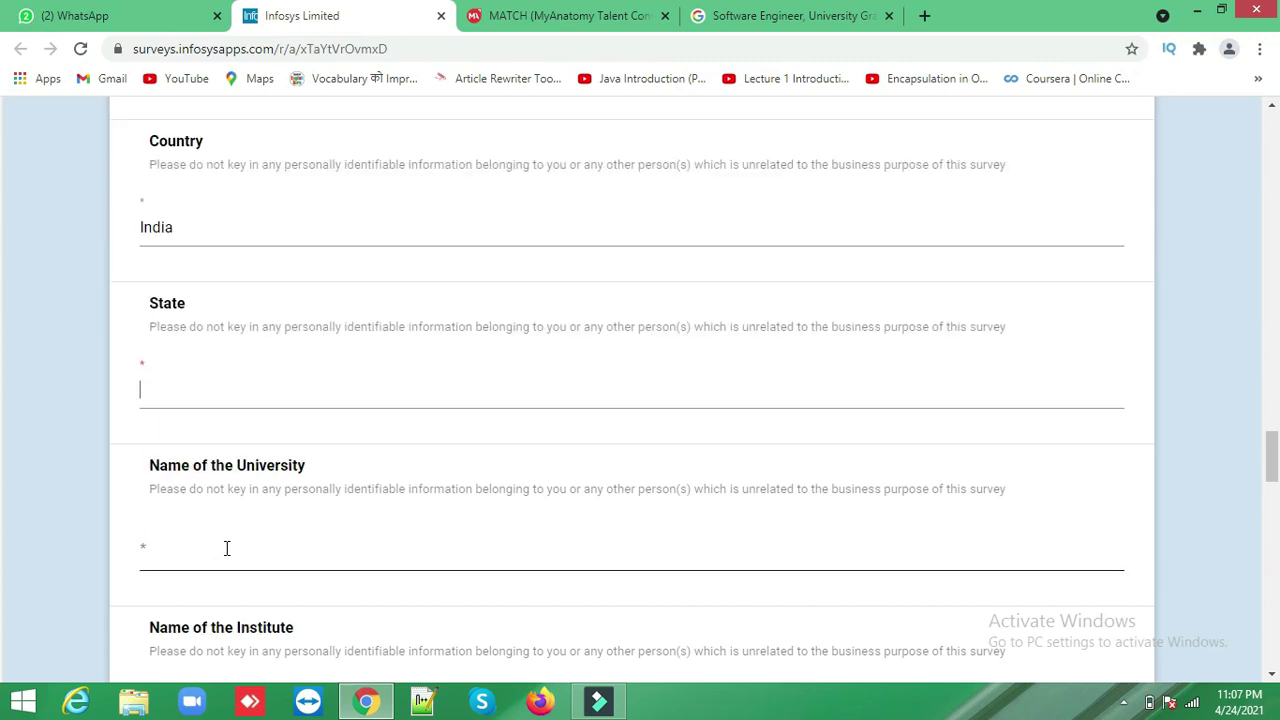
text(Utta)
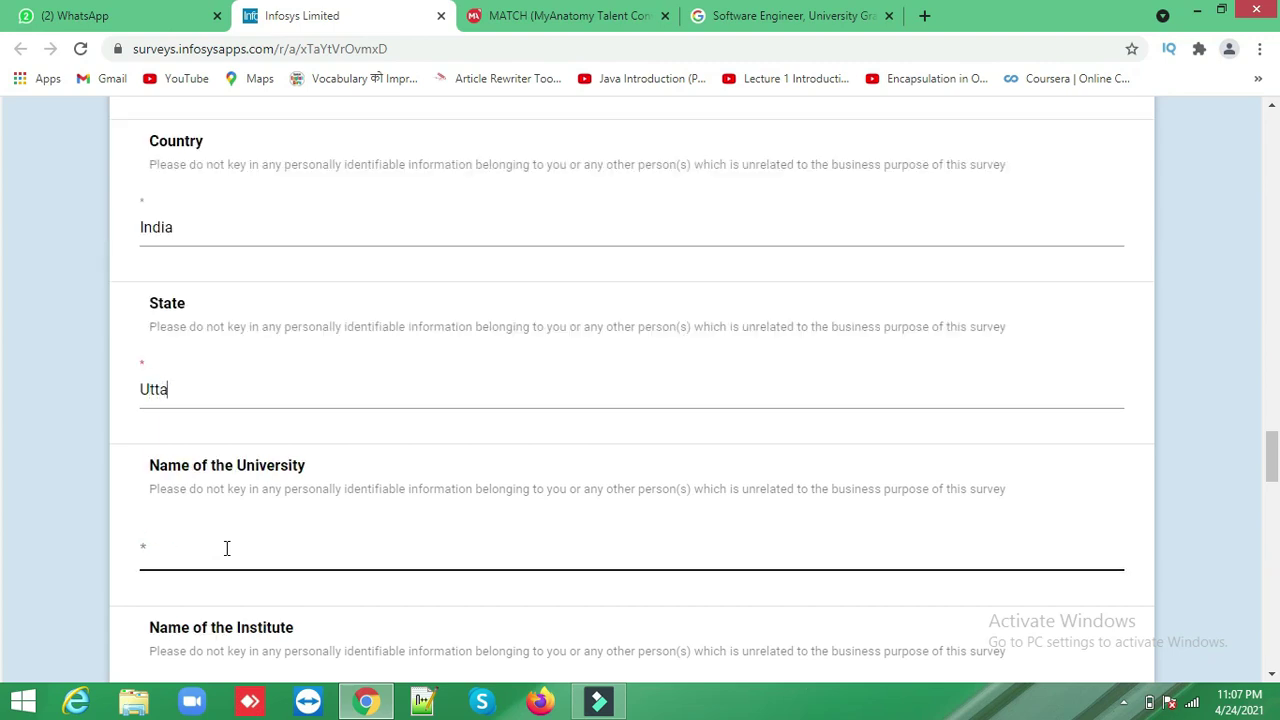
text(r Pradesh)
key(Tab)
text(Dr. )
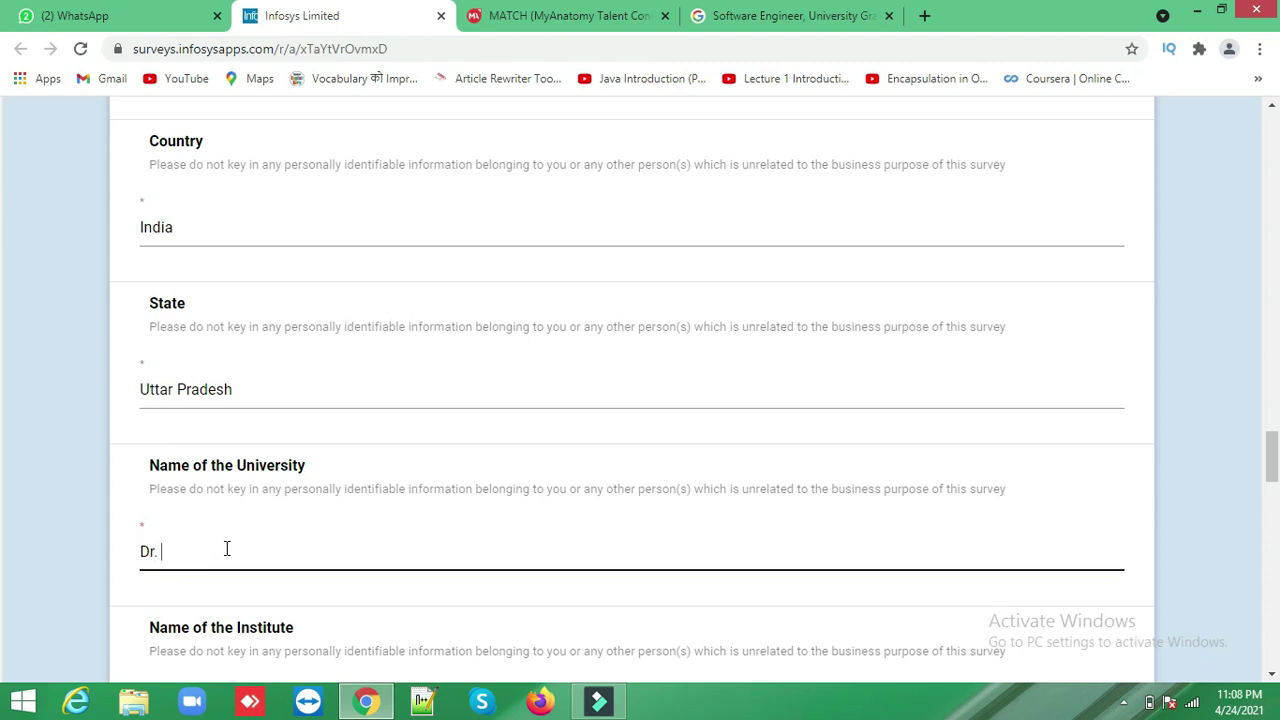
text(APJ Abdul Kalam )
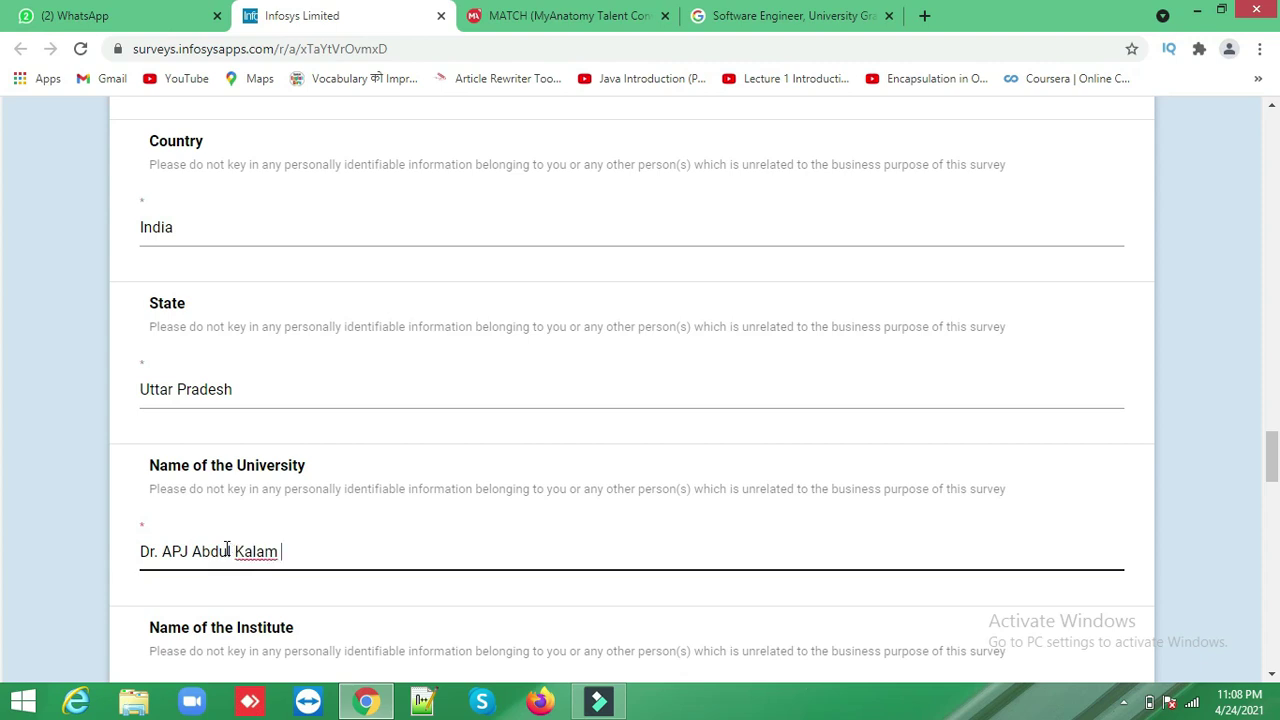
text(Technical University)
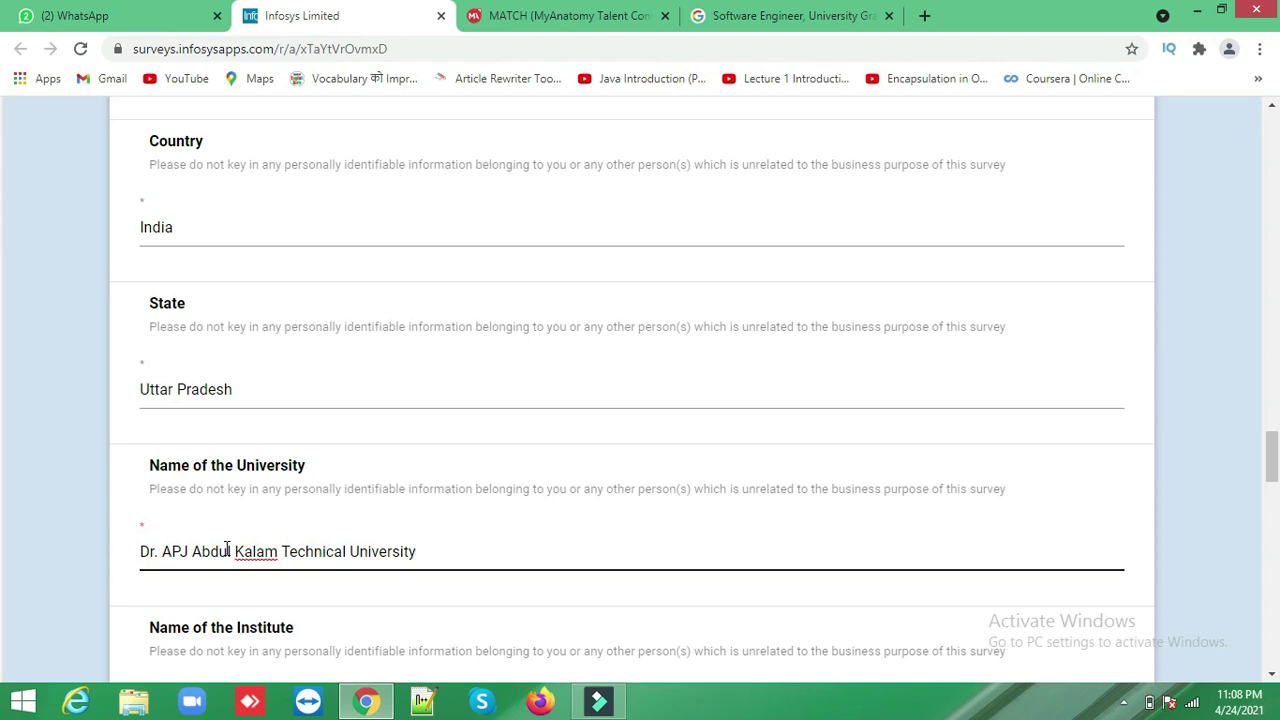
- Enter institute KIPM College of Engineering & Technology and passing year 2021
click(295, 636)
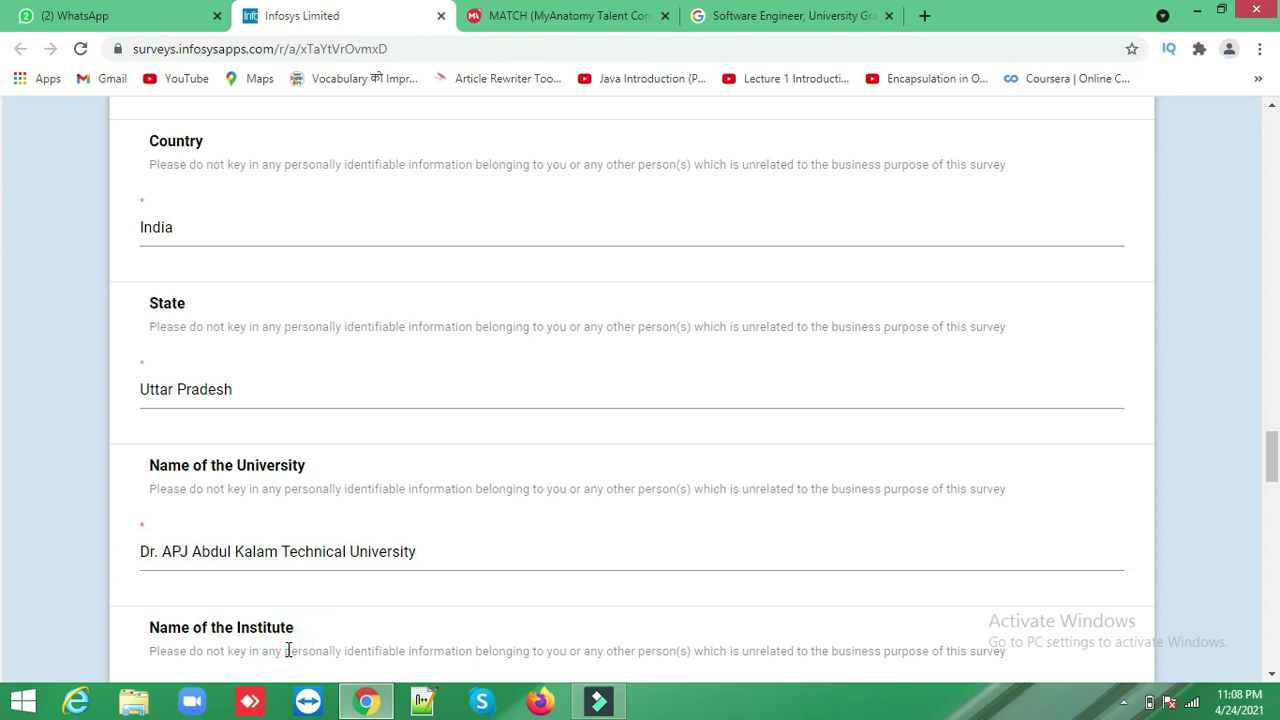
key(Tab)
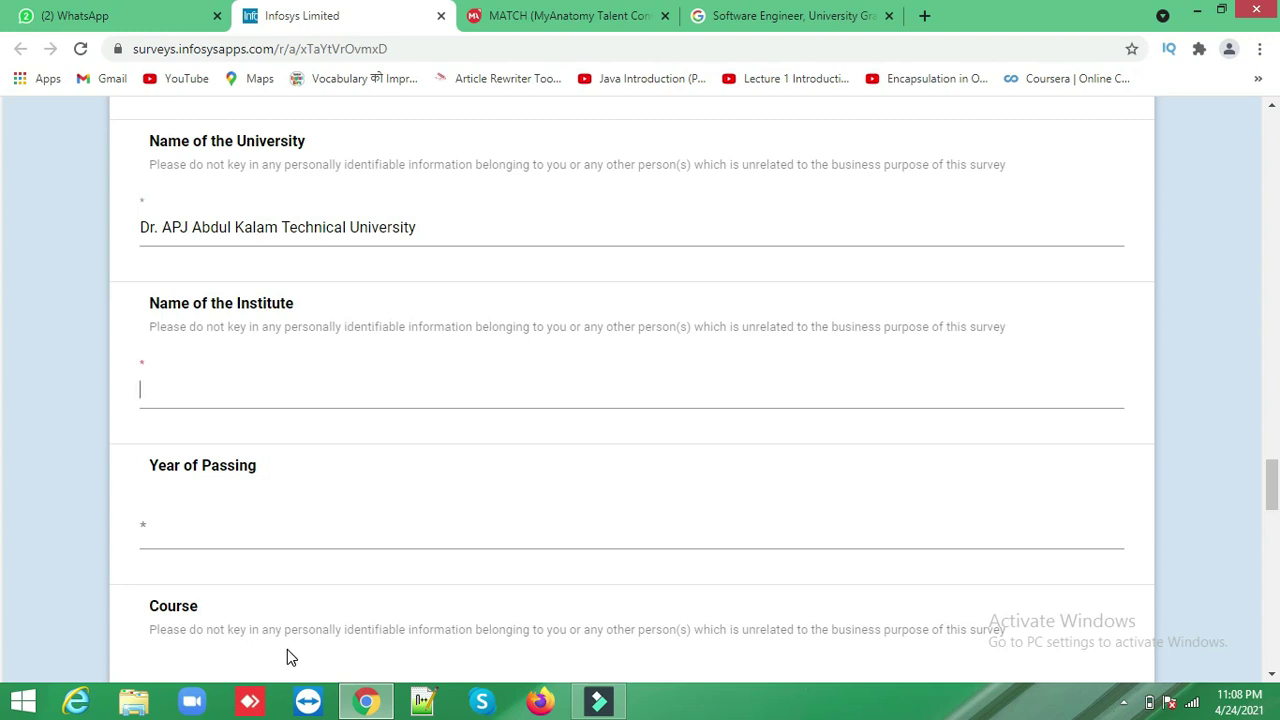
text(Kl)
text(PM )
text(Colle)
text(ge o)
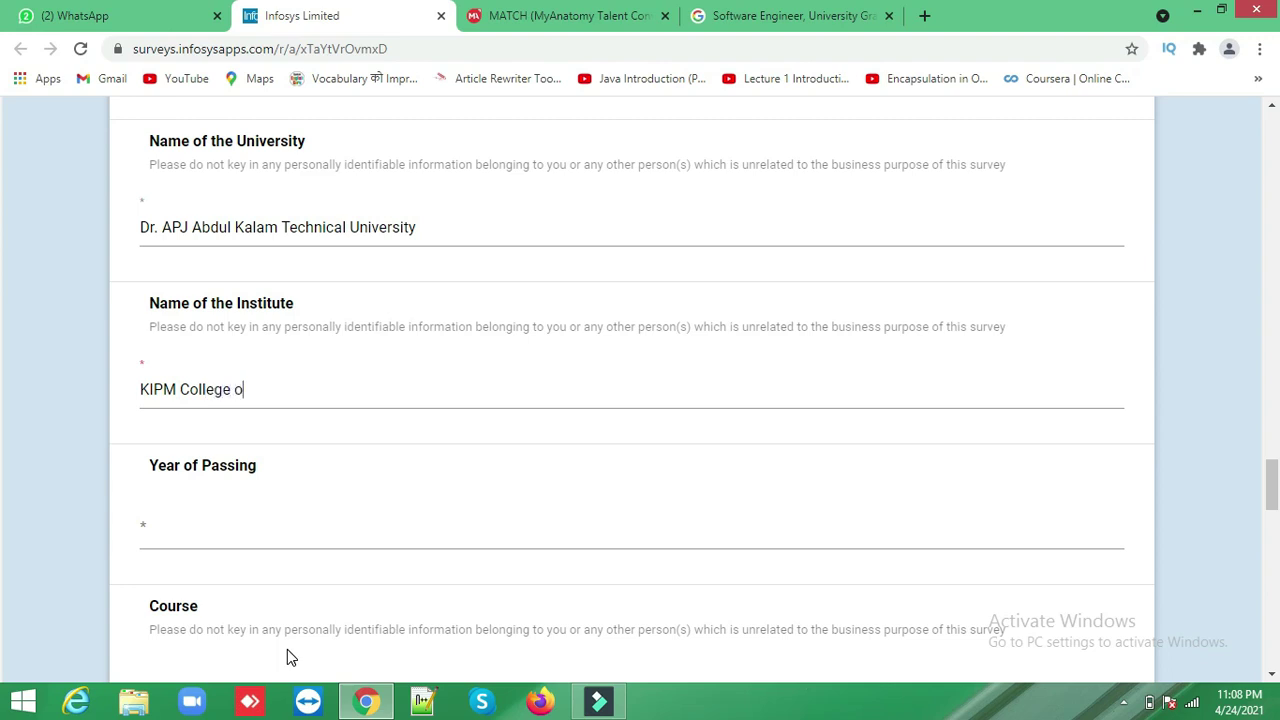
text(f Engineering & Te)
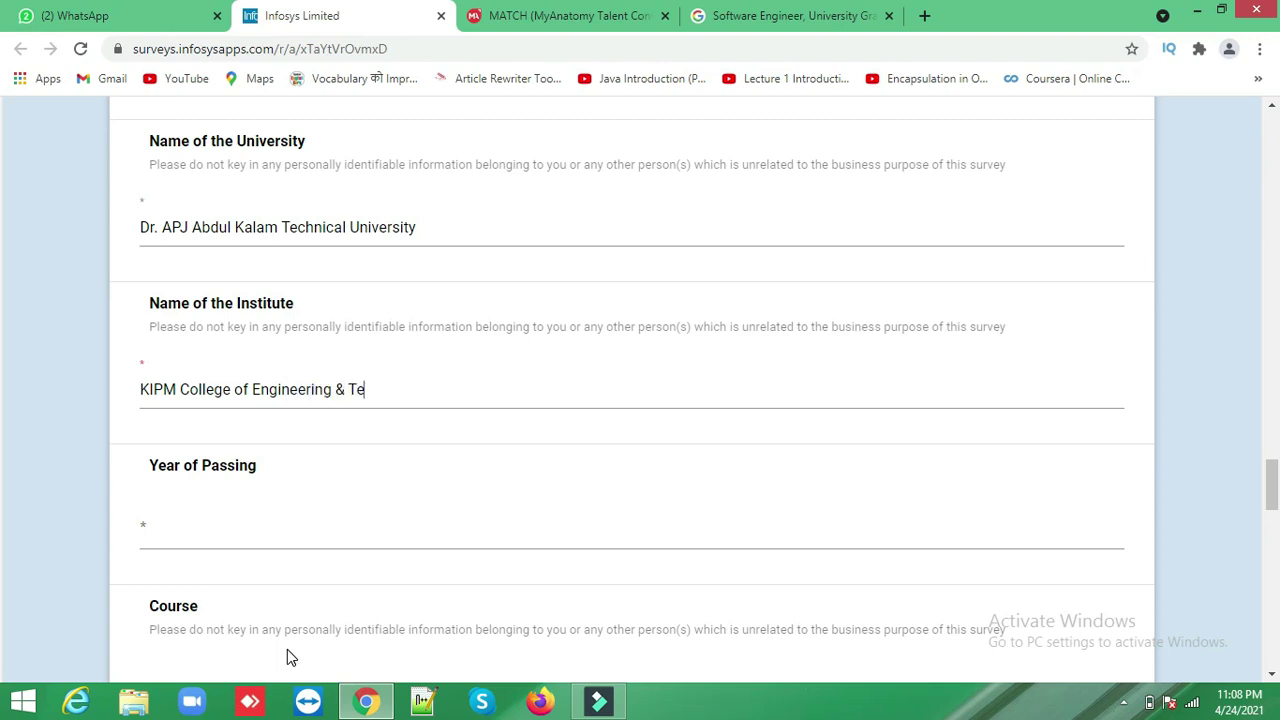
text(chnology)
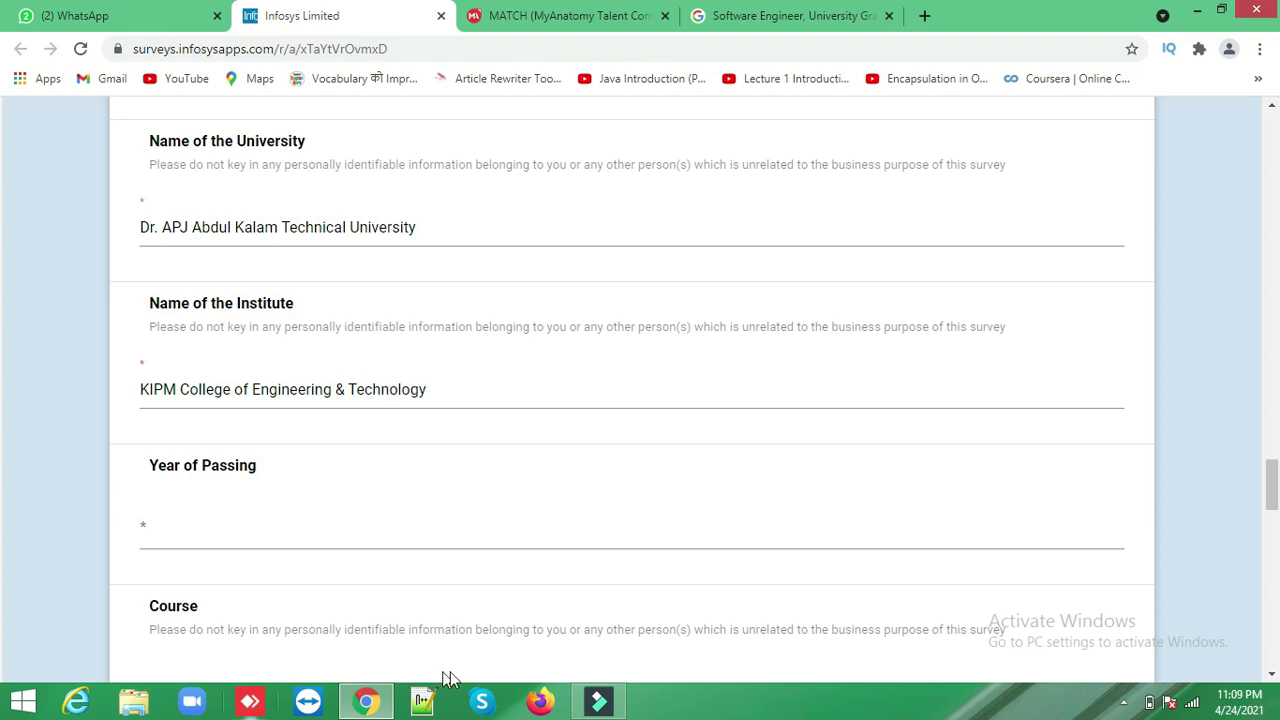
click(261, 526)
text(2021)
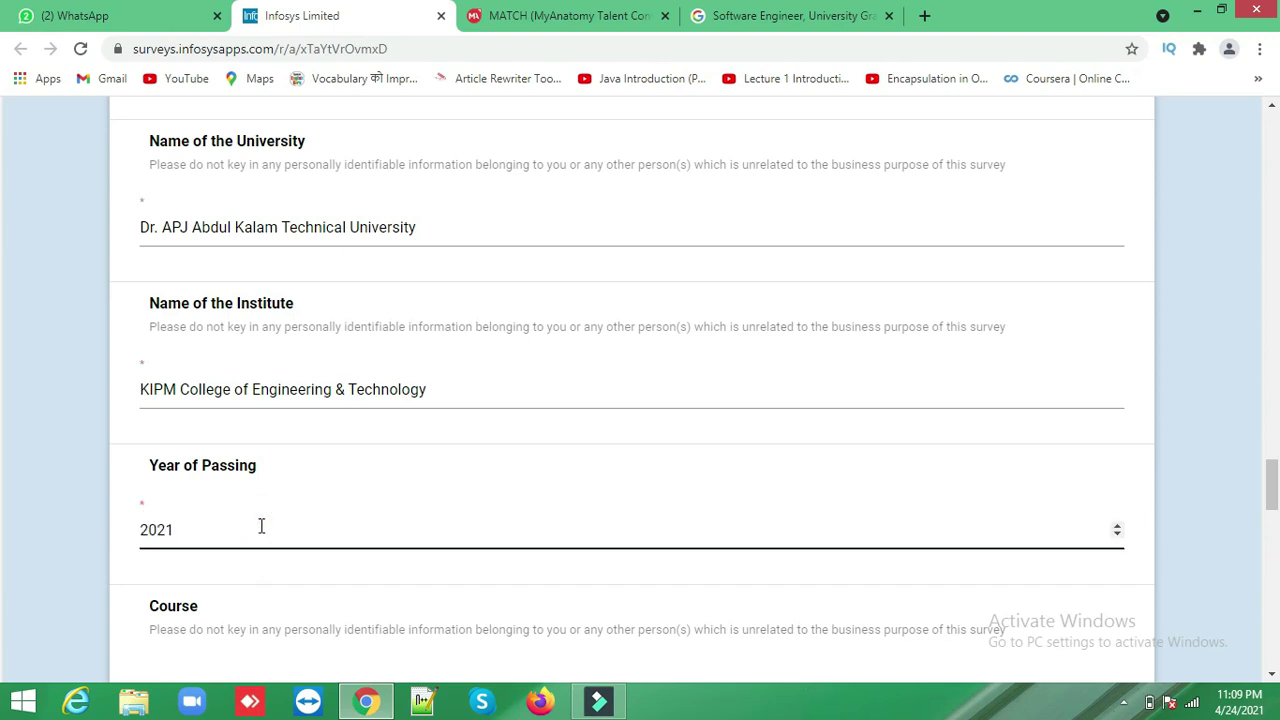
click(259, 576)
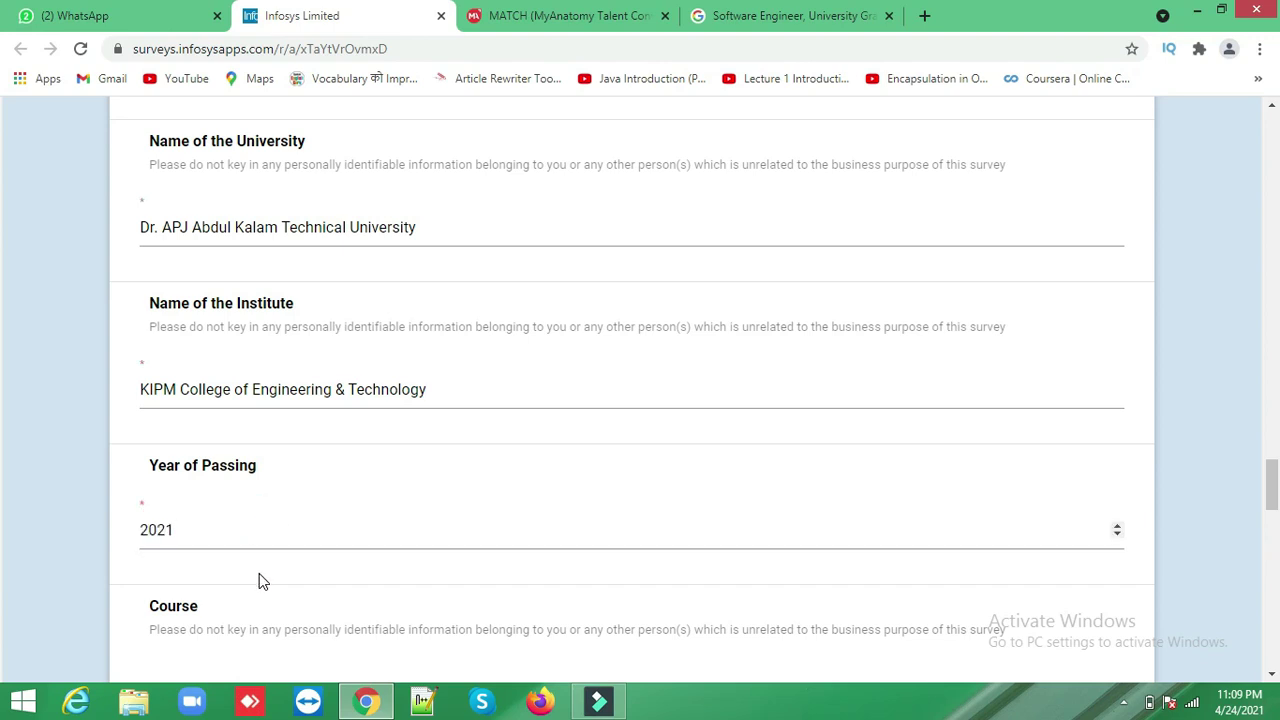
- Enter course B.tech with specialization Mechanical Engineering
scroll(259, 581, down, 1)
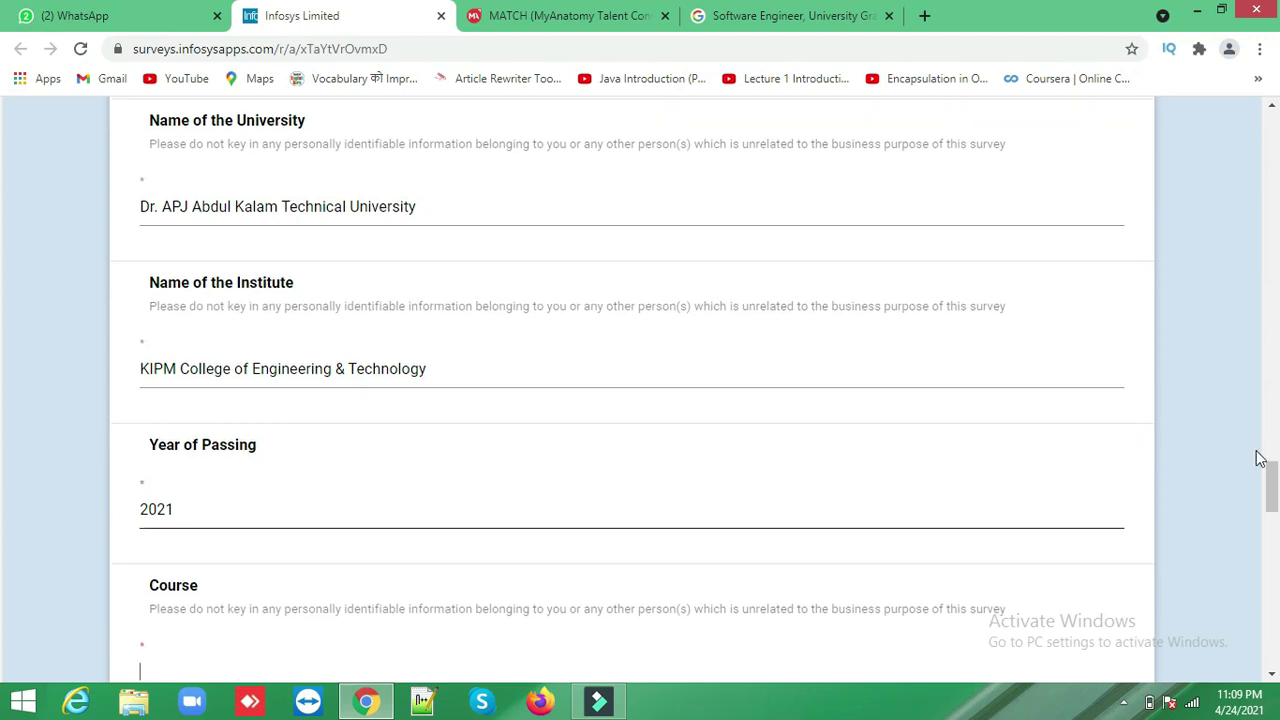
drag(1271, 482, 1274, 525)
click(568, 331)
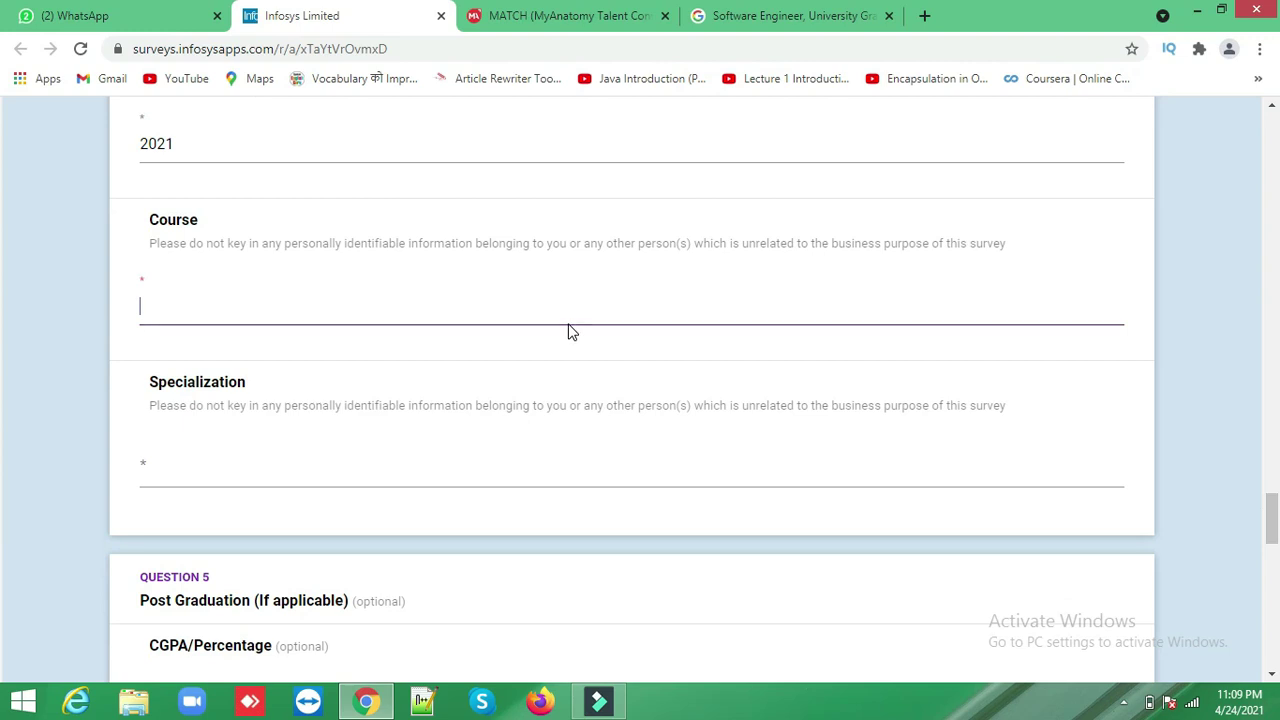
text(B.tech)
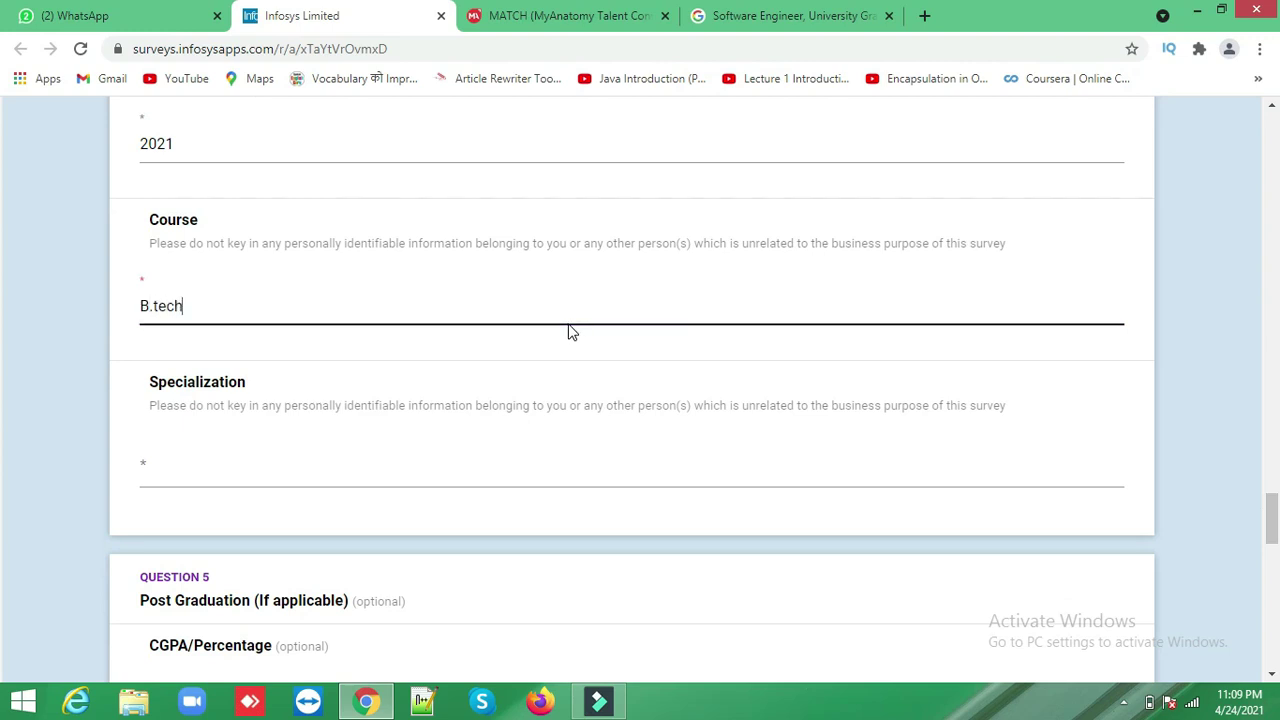
key(Tab)
text(Mechanical En)
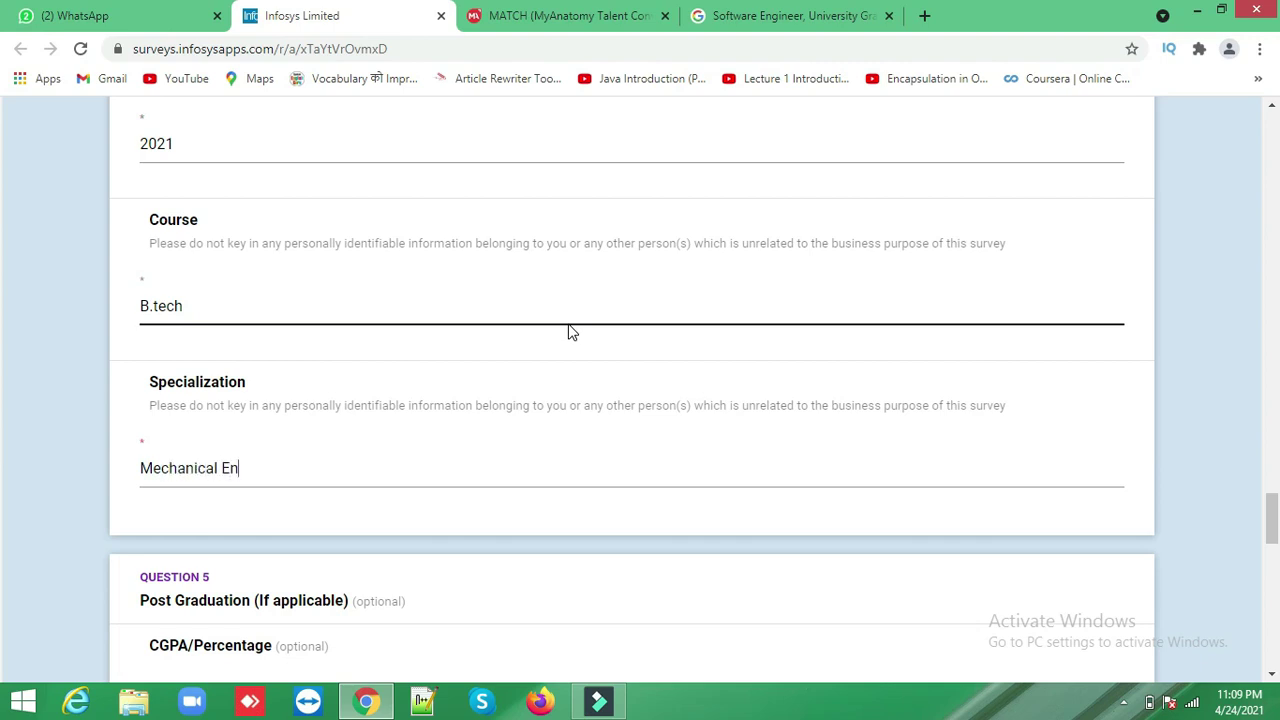
text(gineering)
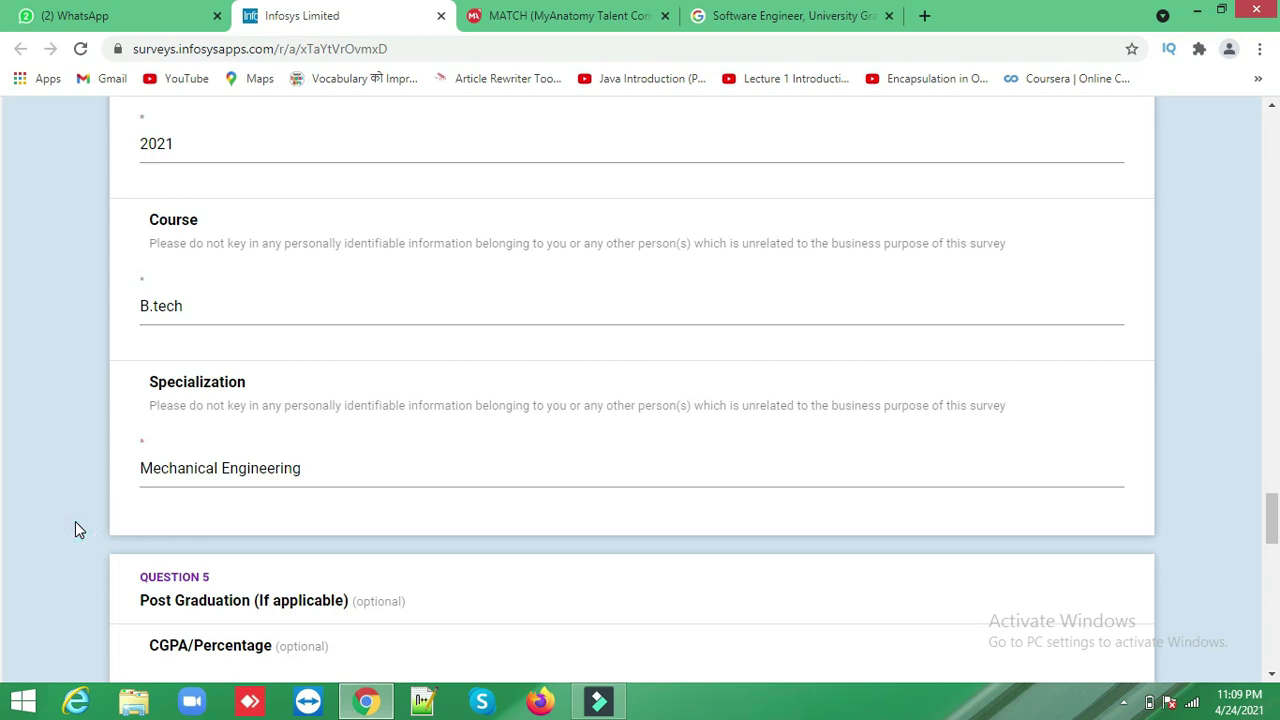
- Advance from the education page to the Declaration page
scroll(75, 521, down, 3)
scroll(75, 530, down, 8)
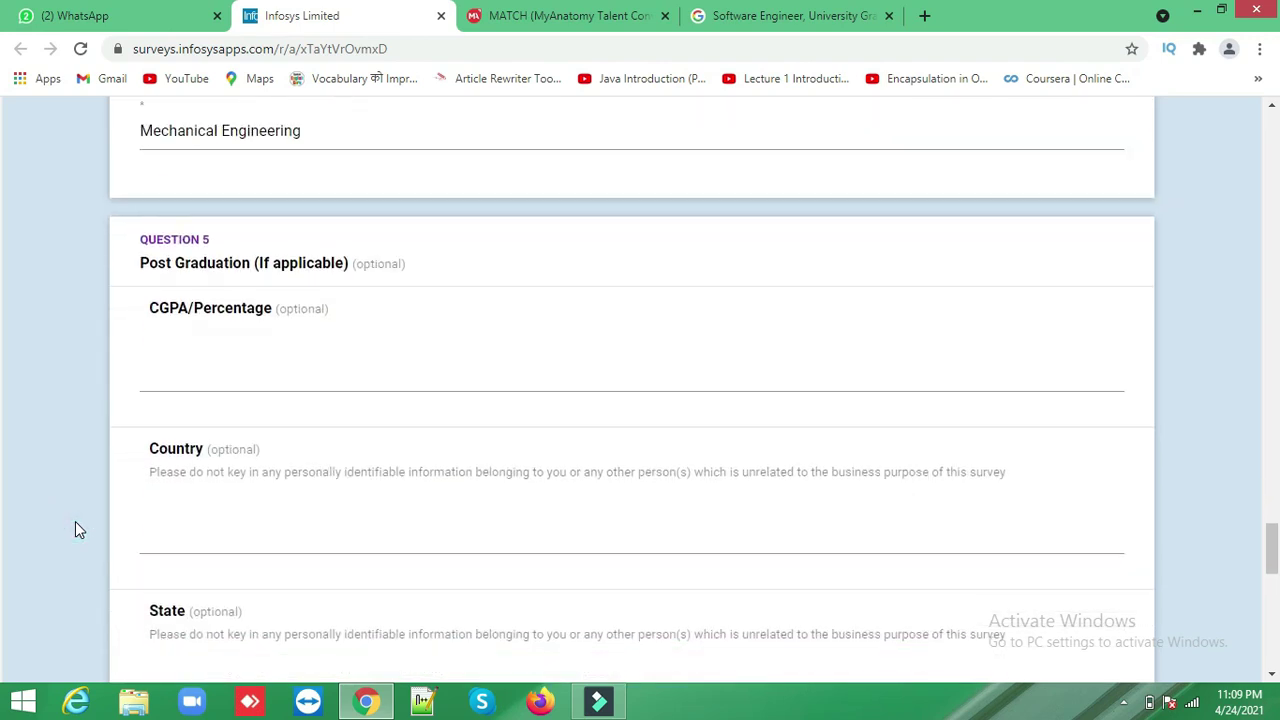
scroll(75, 522, down, 2)
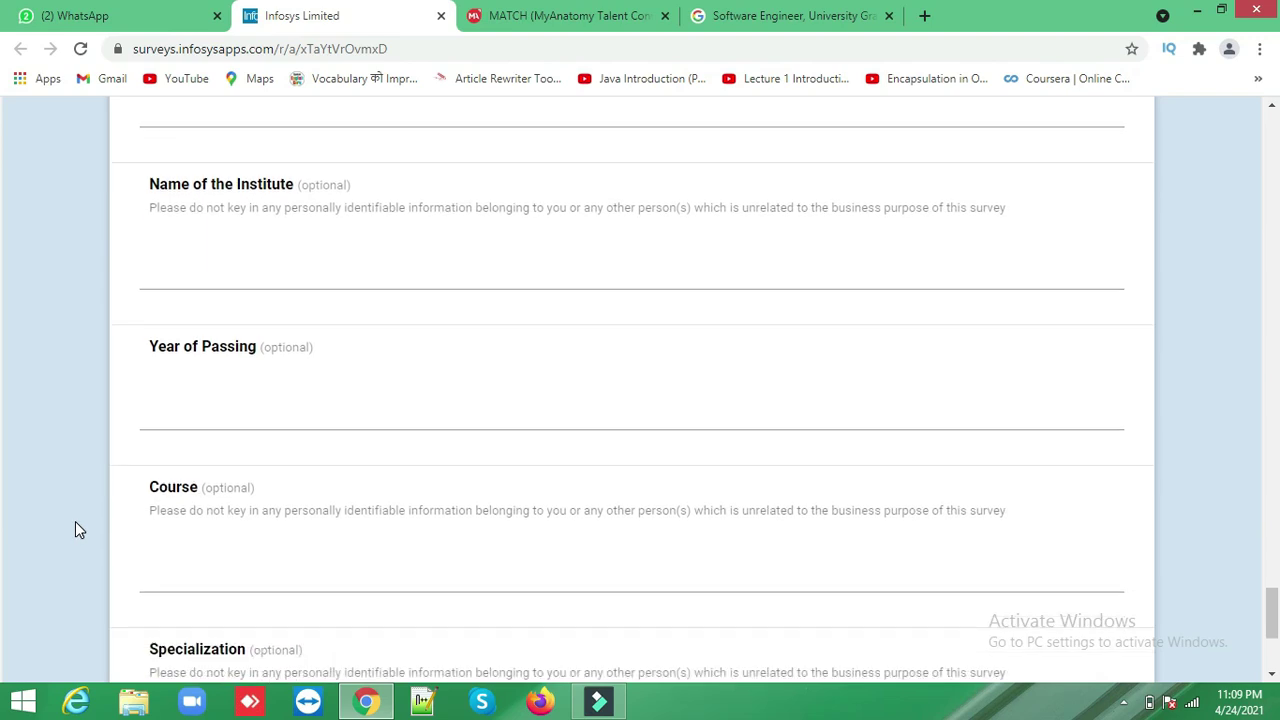
scroll(80, 530, down, 2)
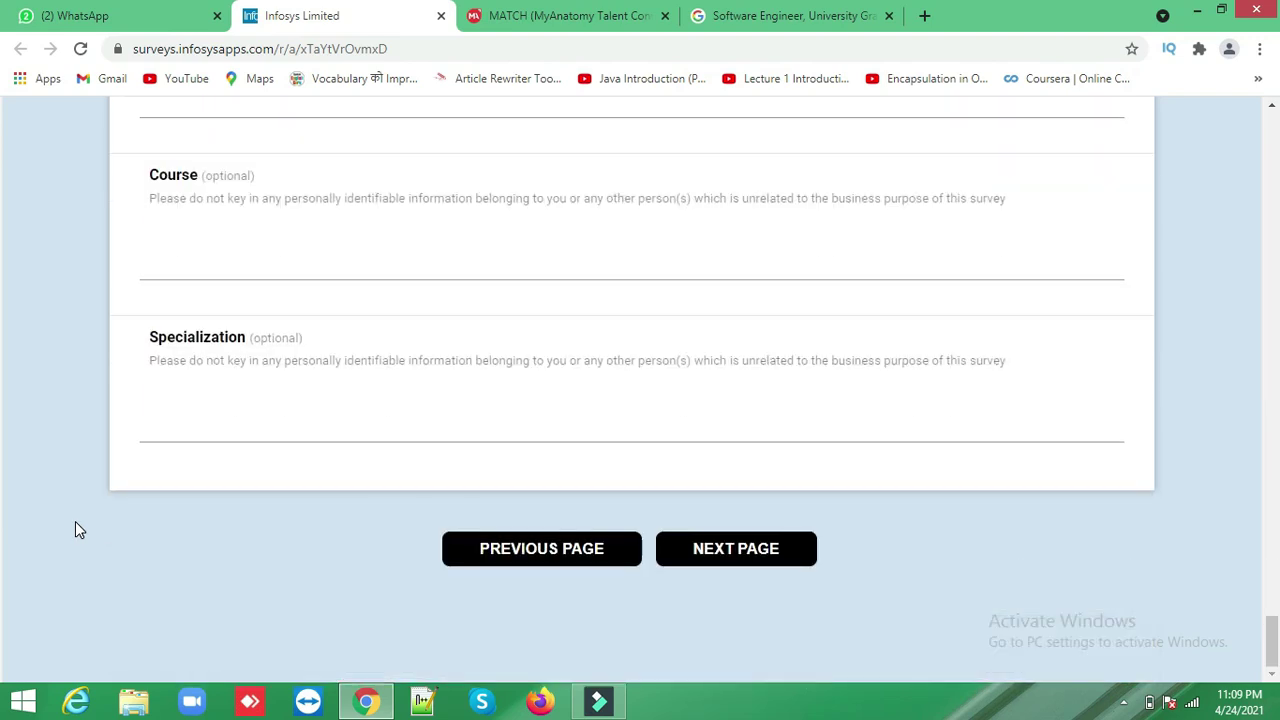
click(778, 562)
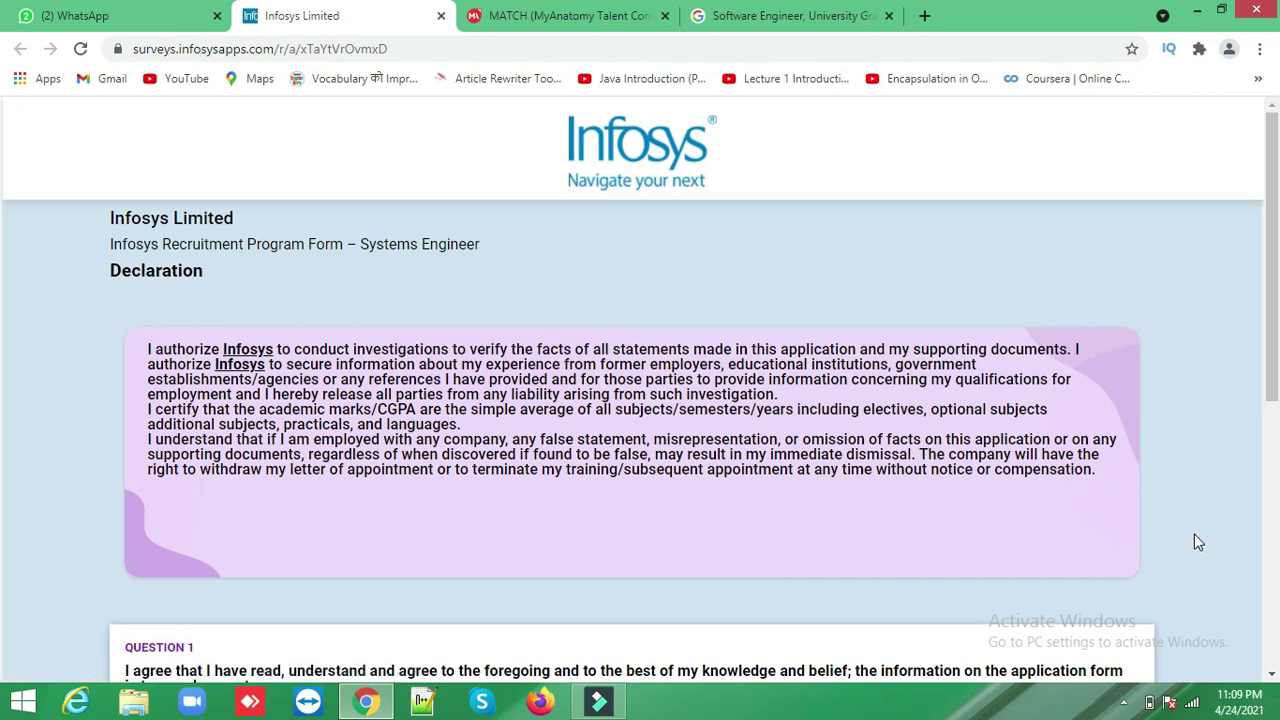
scroll(1194, 534, down, 2)
scroll(1194, 534, down, 4)
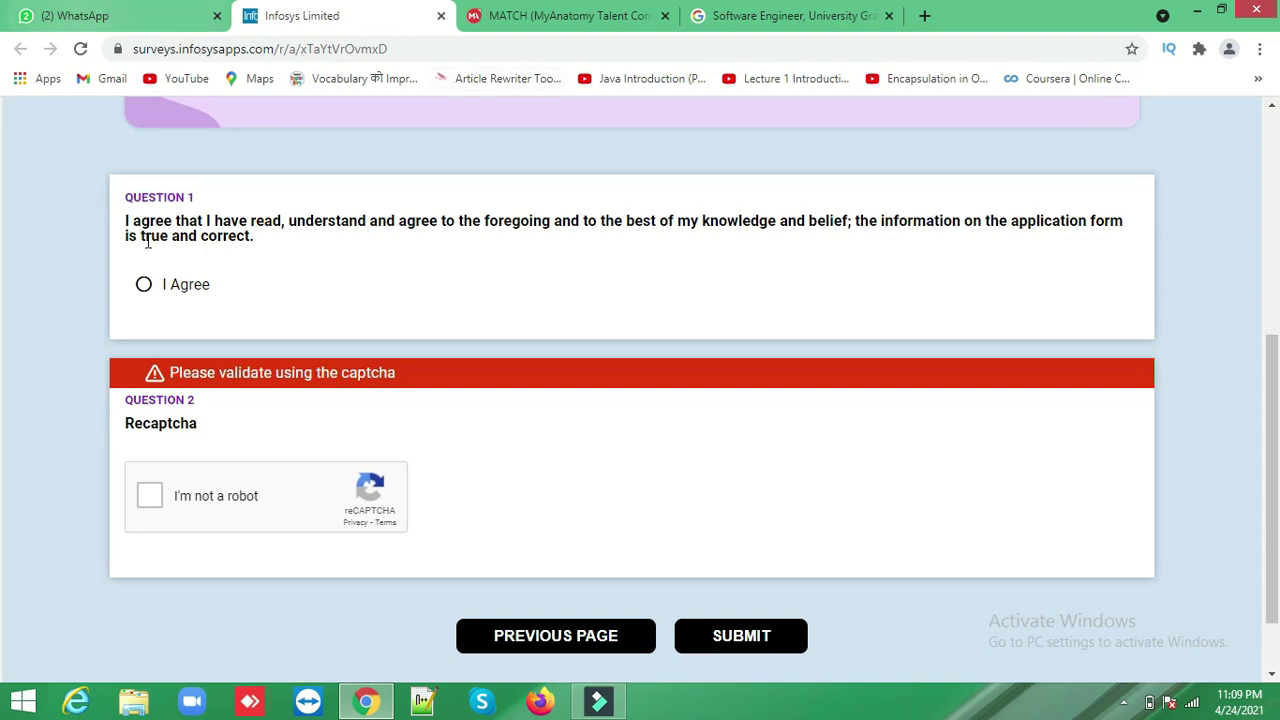
- Select I Agree, then enter the place and the applicant's full name as signature
click(143, 290)
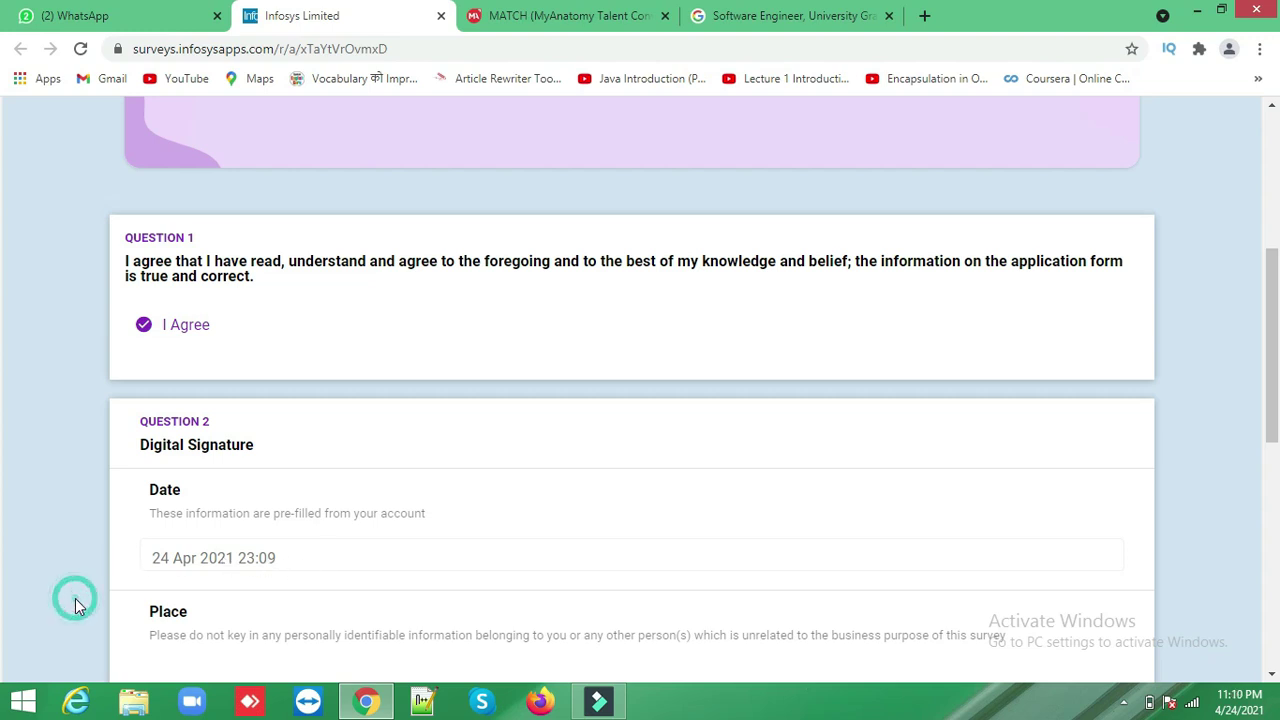
scroll(75, 598, down, 4)
click(488, 316)
text(Gorakhpur)
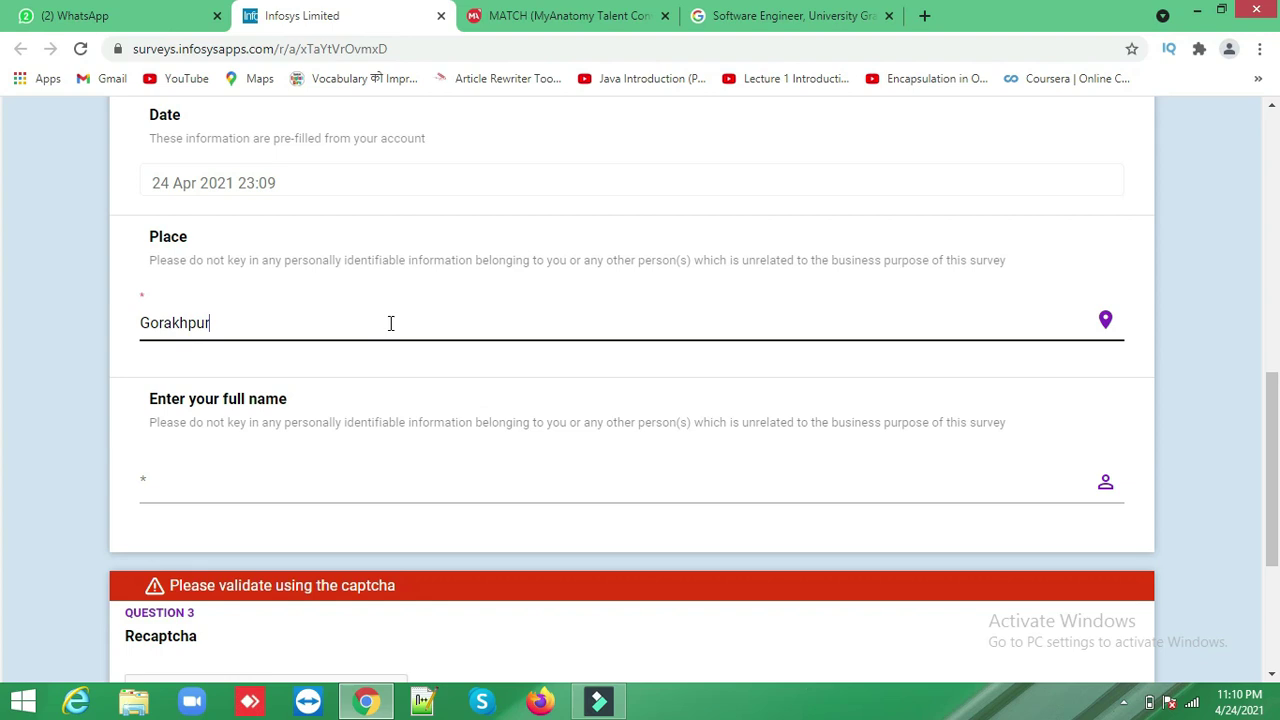
click(243, 463)
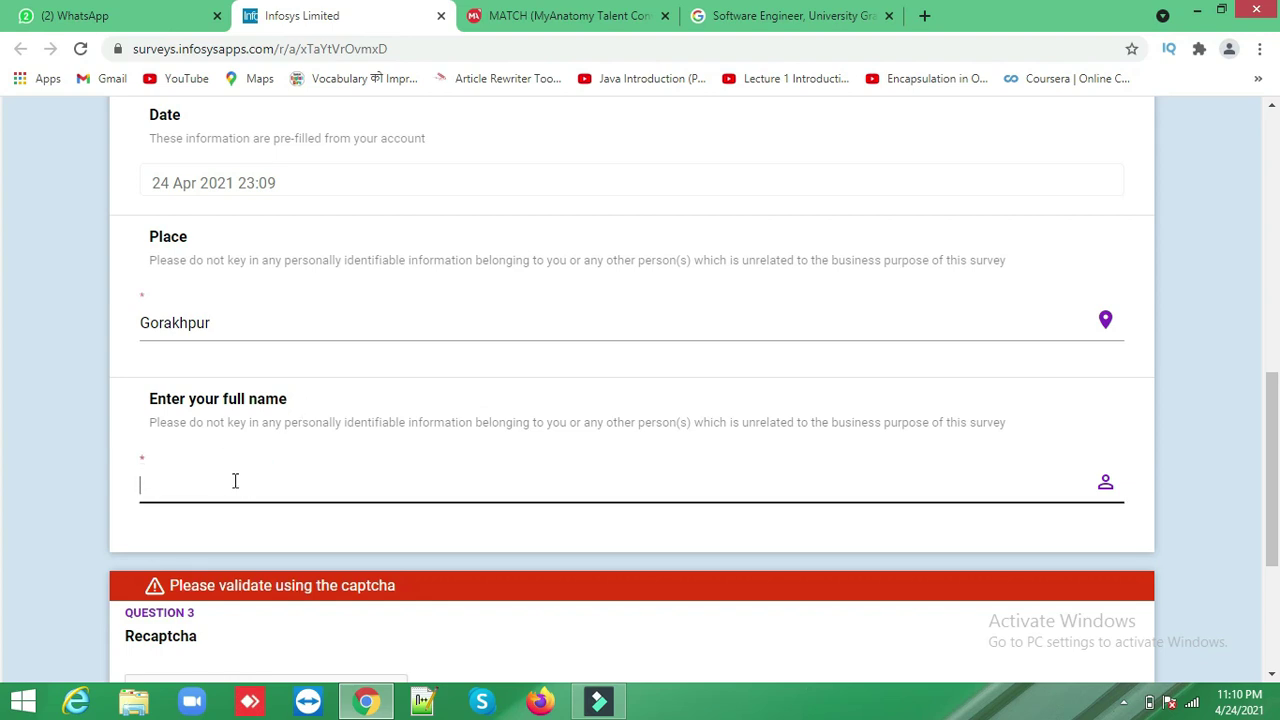
click(94, 526)
scroll(94, 526, down, 3)
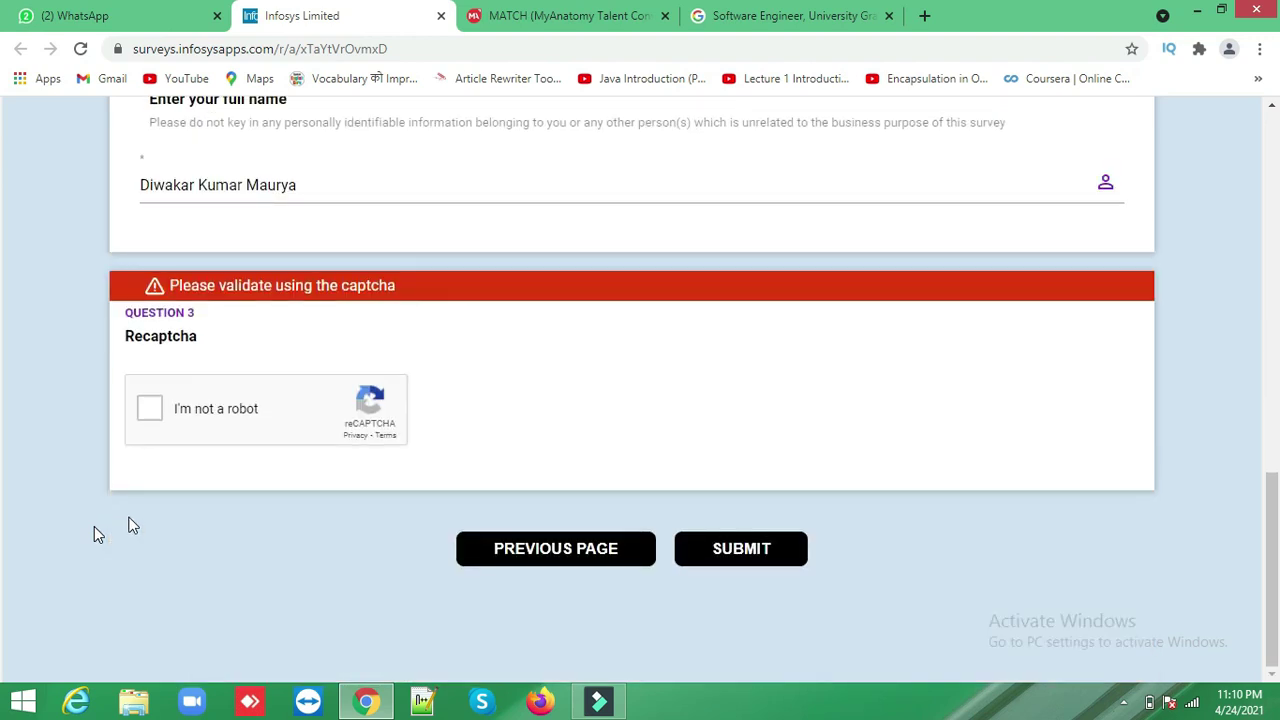
- Pass the reCAPTCHA by selecting the traffic-light tiles, then submit the form
click(141, 408)
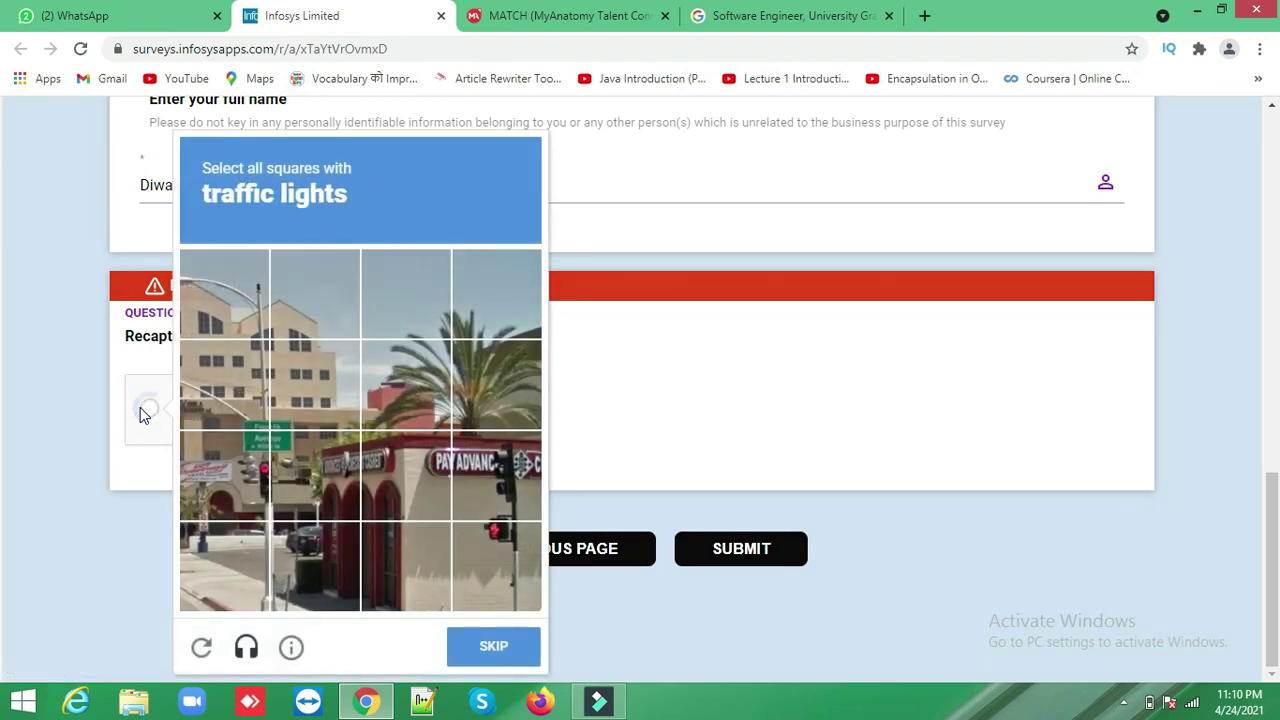
click(500, 488)
click(500, 583)
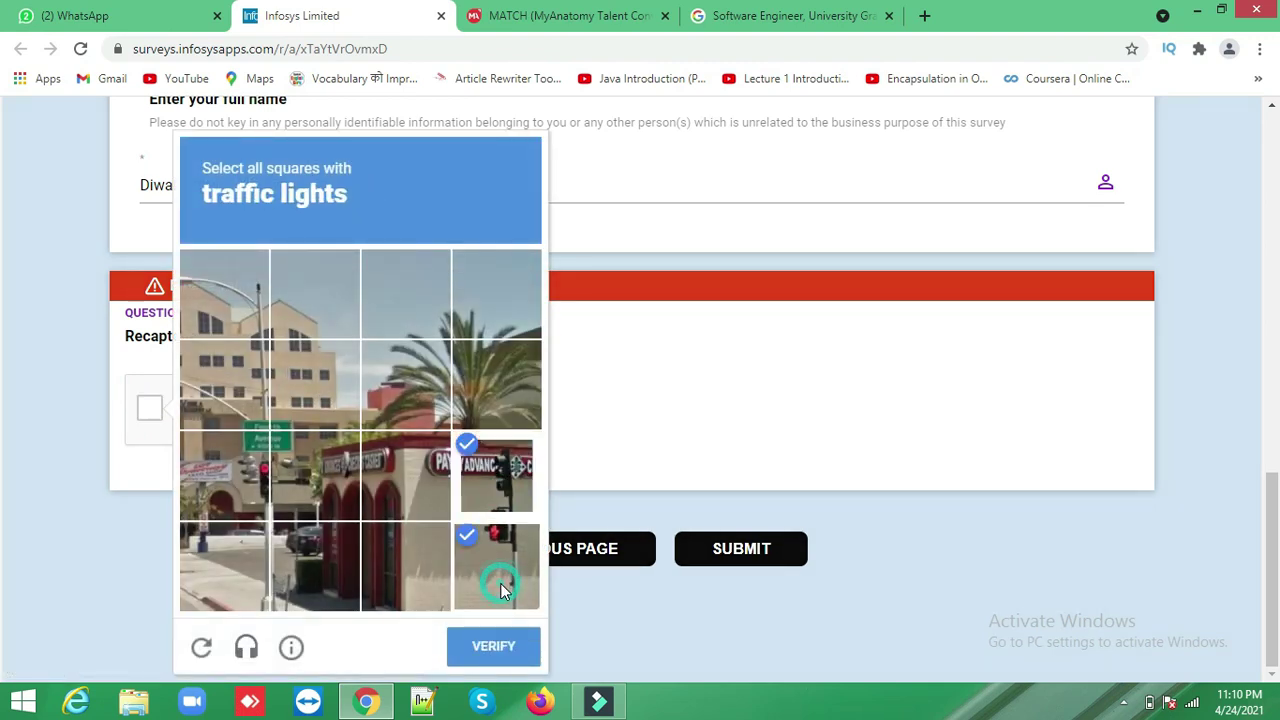
click(250, 465)
click(338, 464)
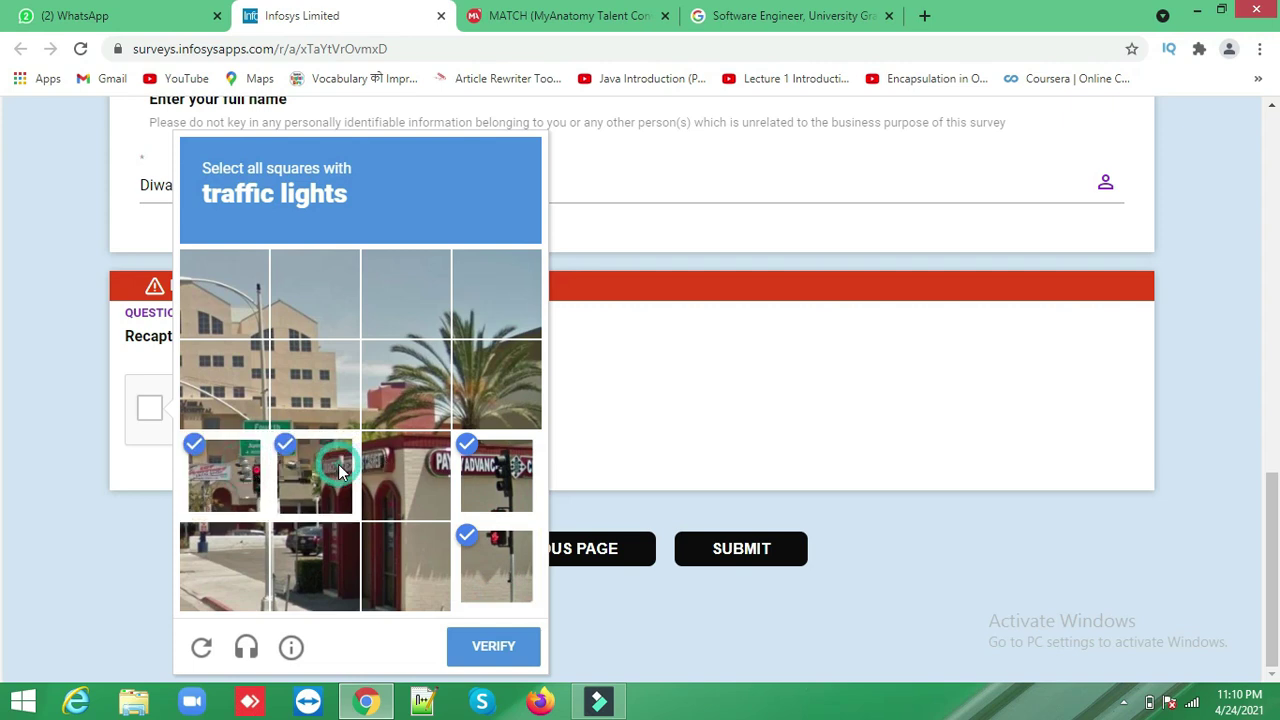
click(500, 645)
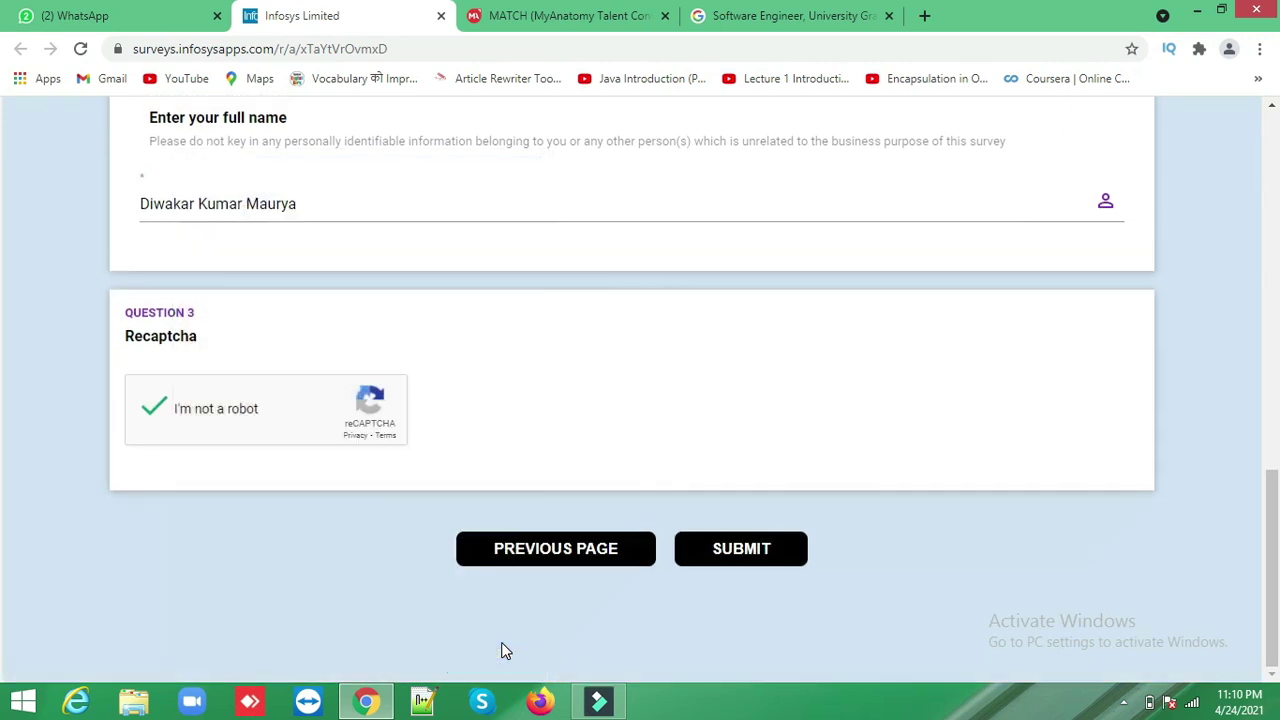
click(775, 555)
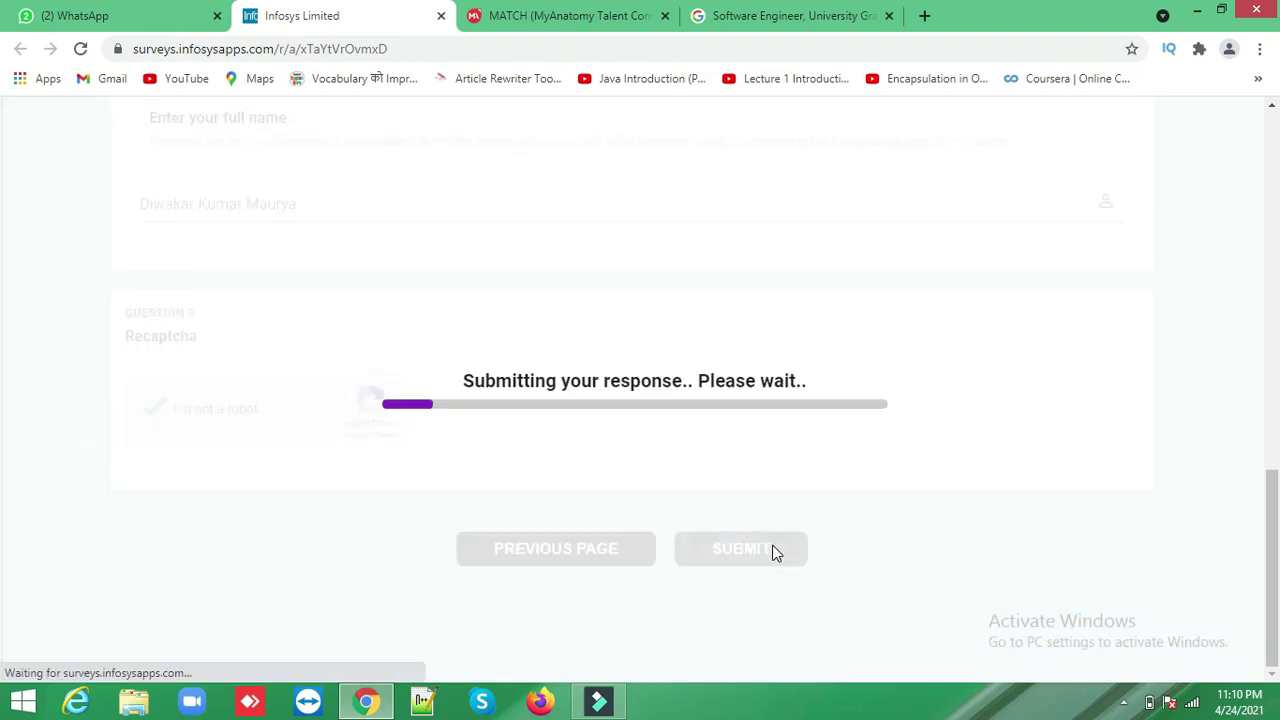